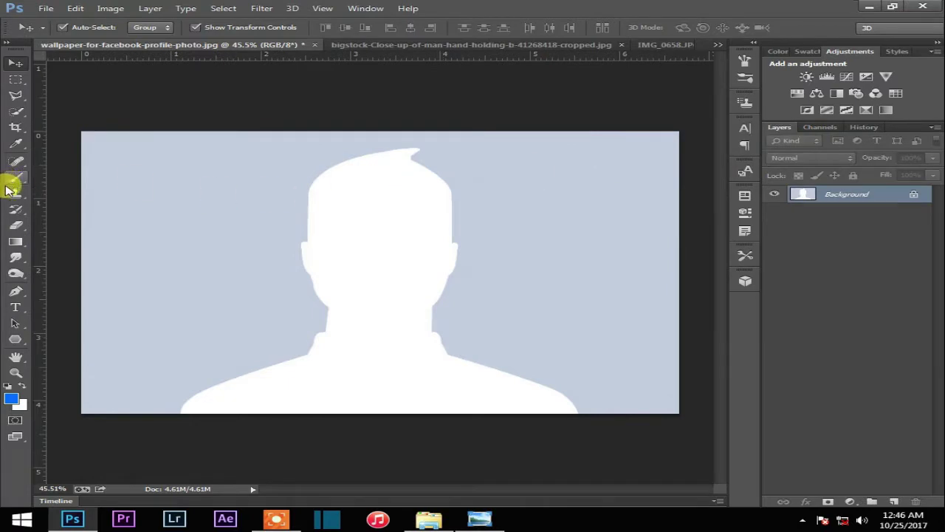
Erase the white silhouette to transparency with the Magic Eraser tool
right_click(15, 225)
left_click(88, 246)
left_click(378, 212)
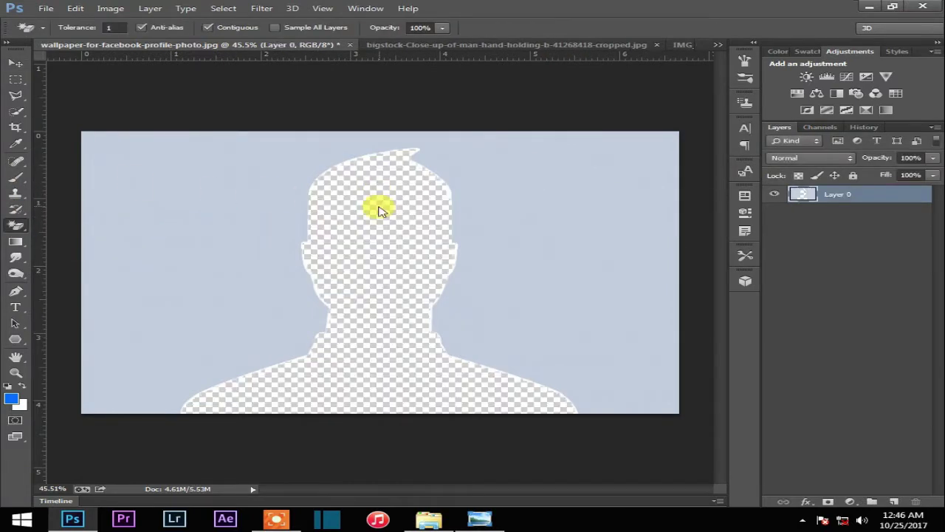
Select the pale blue background around the silhouette and refine the selection edge with Smart Radius at 60.9 px
left_click(15, 111)
right_click(365, 169)
left_click(344, 188)
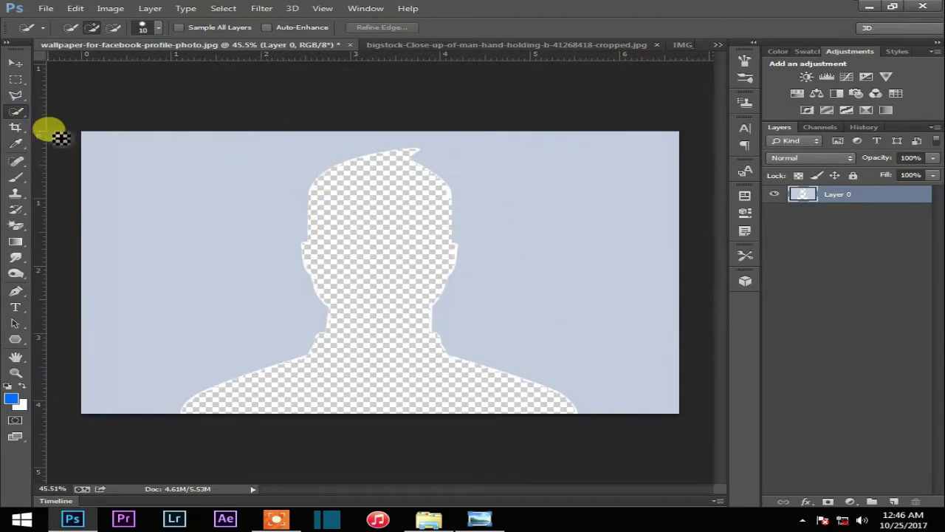
left_click(382, 28)
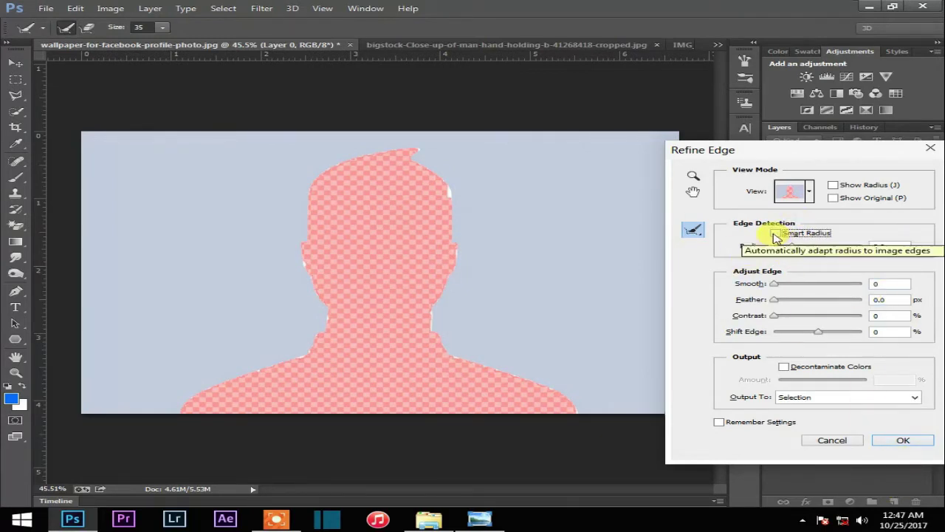
left_click_drag(791, 246, 812, 247)
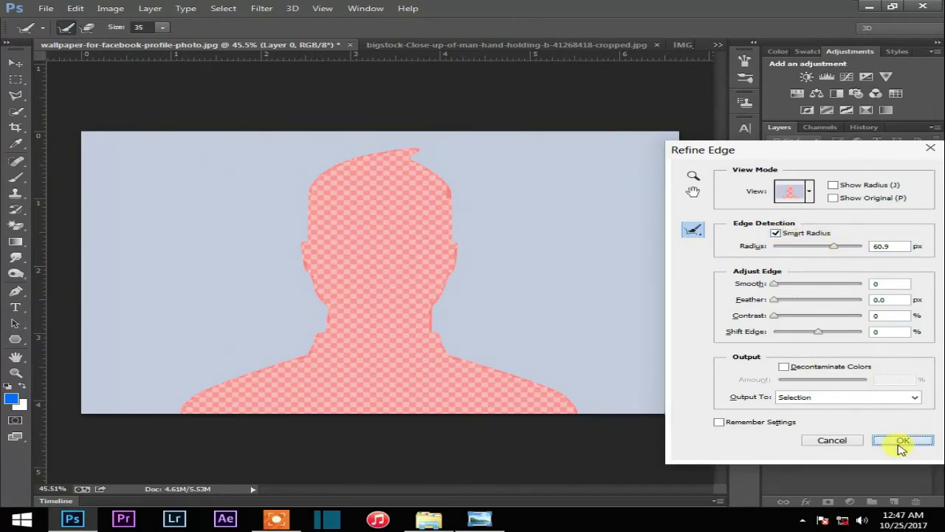
left_click(900, 441)
Invert the selection, erase the leftover white fringe inside the silhouette's outline, and deselect
right_click(385, 178)
left_click(431, 197)
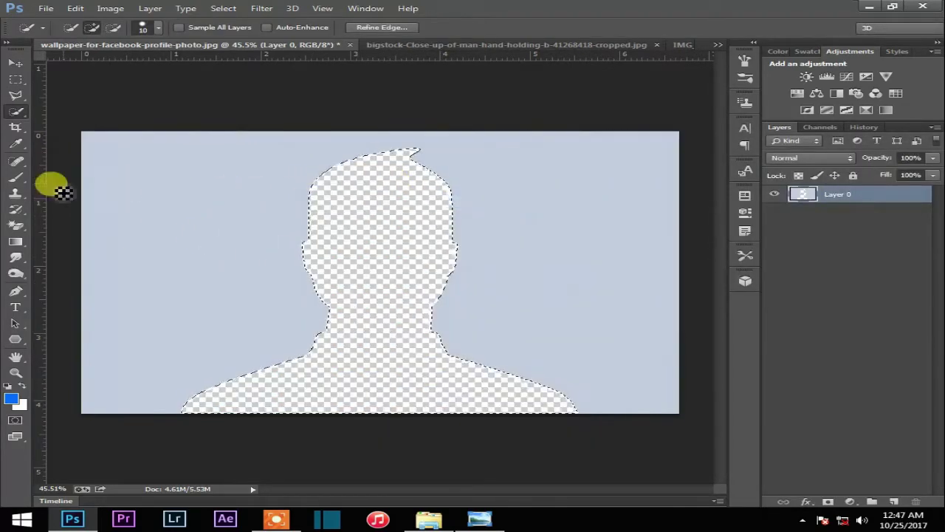
right_click(18, 225)
left_click(104, 223)
scroll(362, 133, "up", 8)
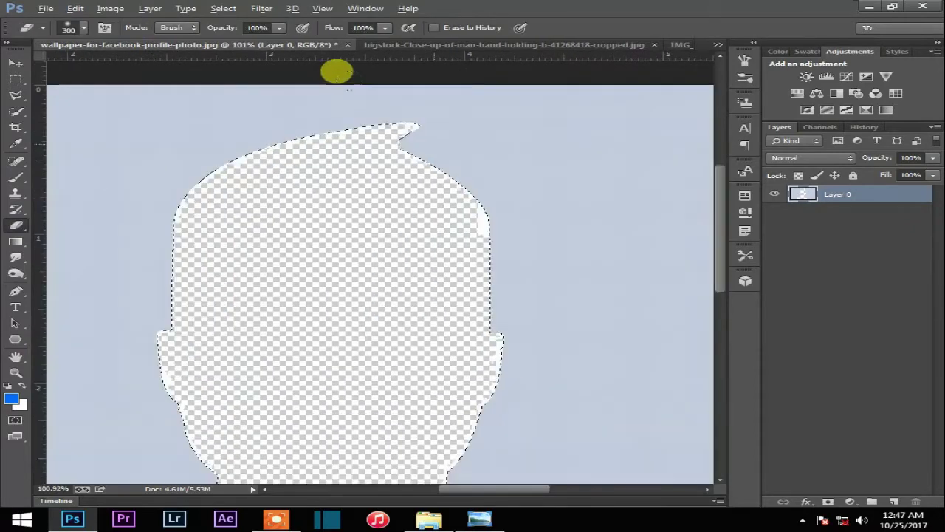
scroll(430, 141, "up", 7)
left_click_drag(460, 212, 480, 258)
scroll(472, 273, "down", 15)
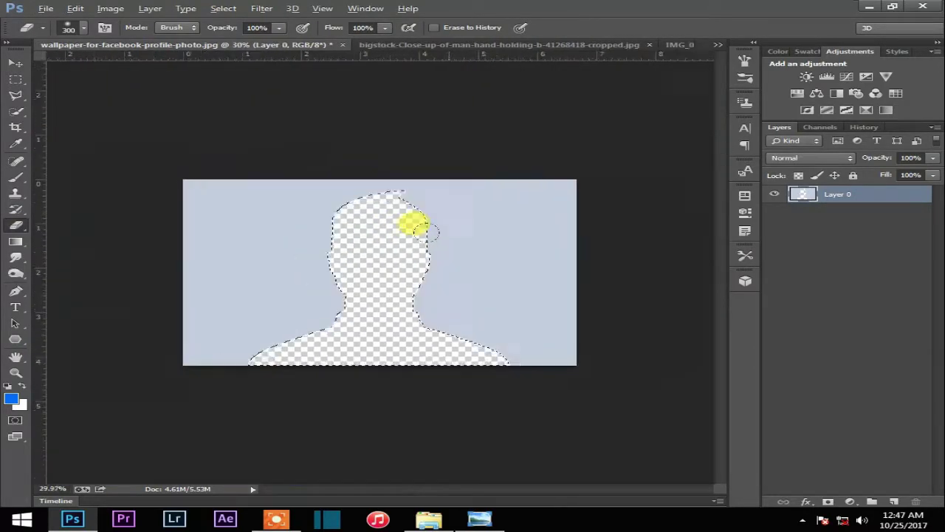
scroll(421, 226, "up", 1)
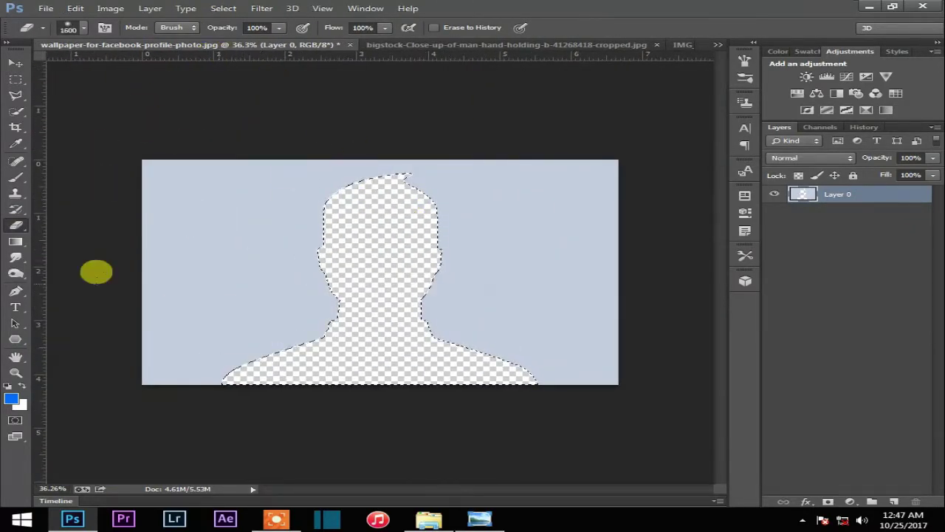
key("ctrl+d")
Create a new blank document with a white background
left_click(14, 62)
left_click(46, 8)
left_click(63, 29)
left_click(639, 127)
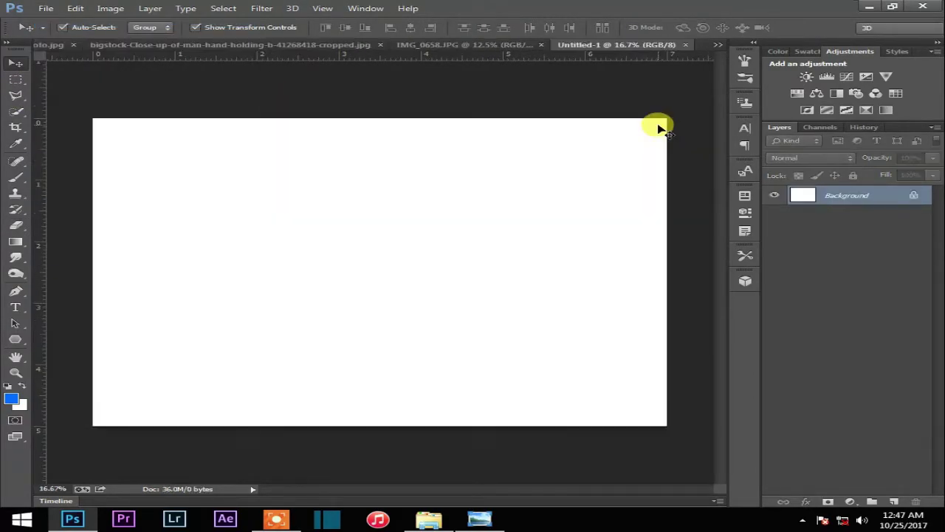
Undock the new document's window and copy the silhouette layer from the wallpaper image into it
left_click(55, 44)
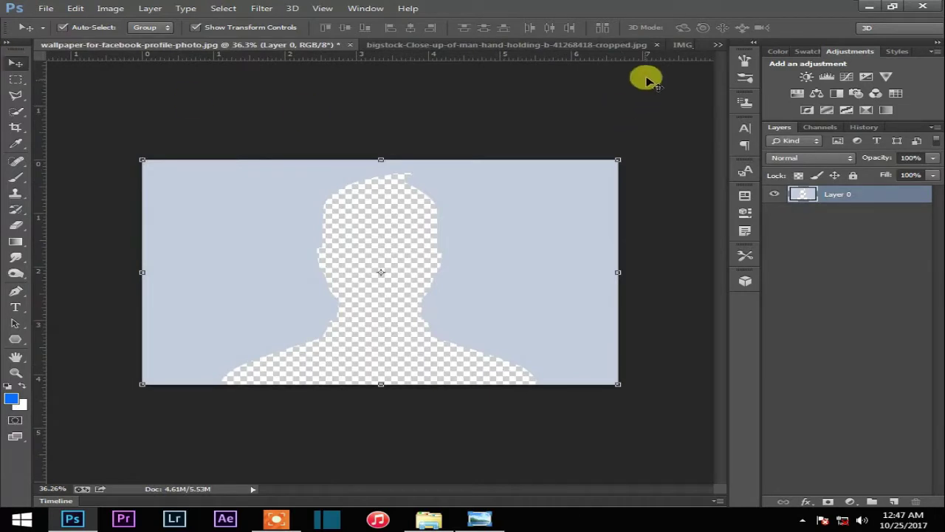
left_click(715, 45)
left_click(553, 90)
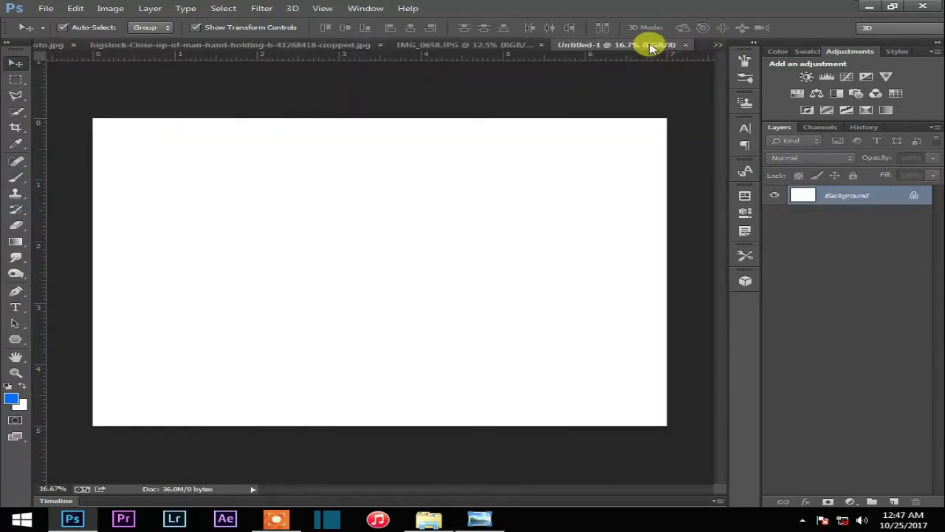
left_click_drag(654, 47, 464, 173)
left_click_drag(281, 200, 761, 217)
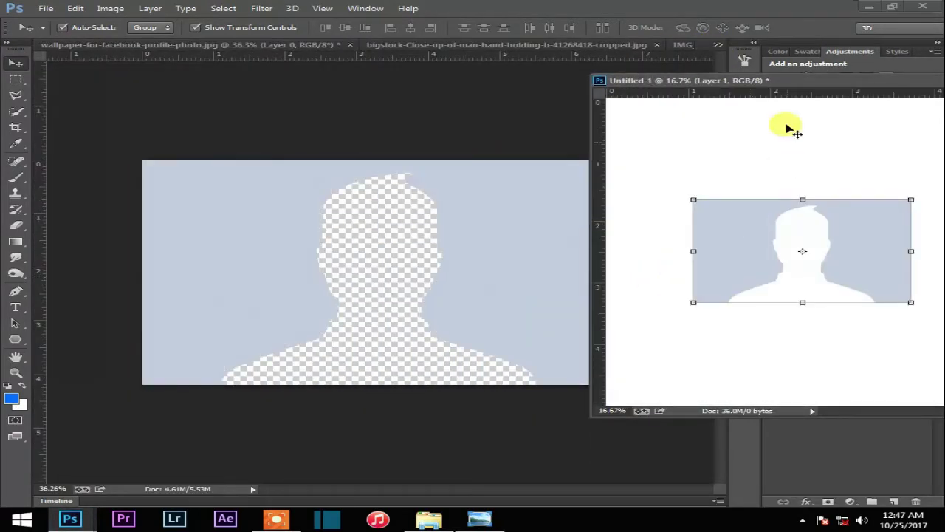
Close the wallpaper image and dock the new document's window back among the open documents
left_click(286, 49)
left_click(350, 44)
left_click(474, 200)
left_click_drag(697, 80, 436, 46)
Move the silhouette layer to the canvas top and scale it to the full canvas width
left_click_drag(371, 300, 668, 374)
left_click(825, 27)
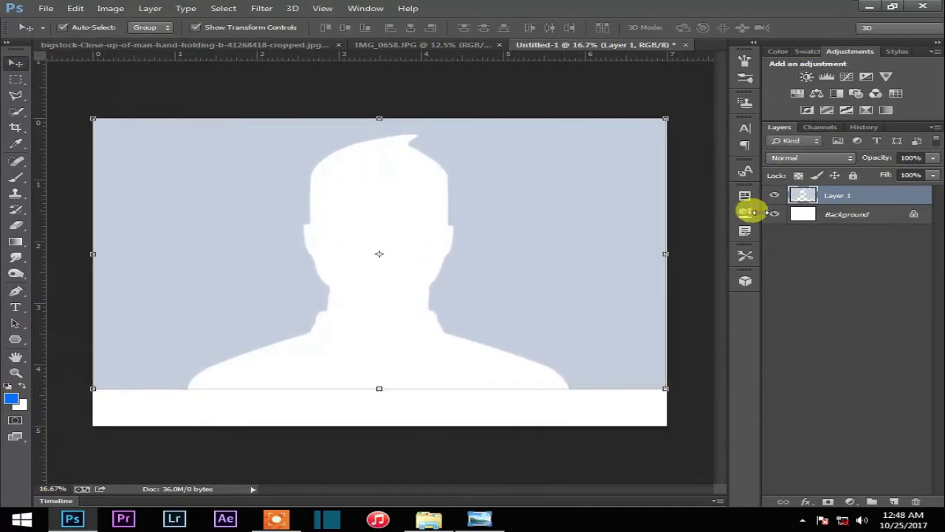
left_click(814, 253)
left_click(837, 200)
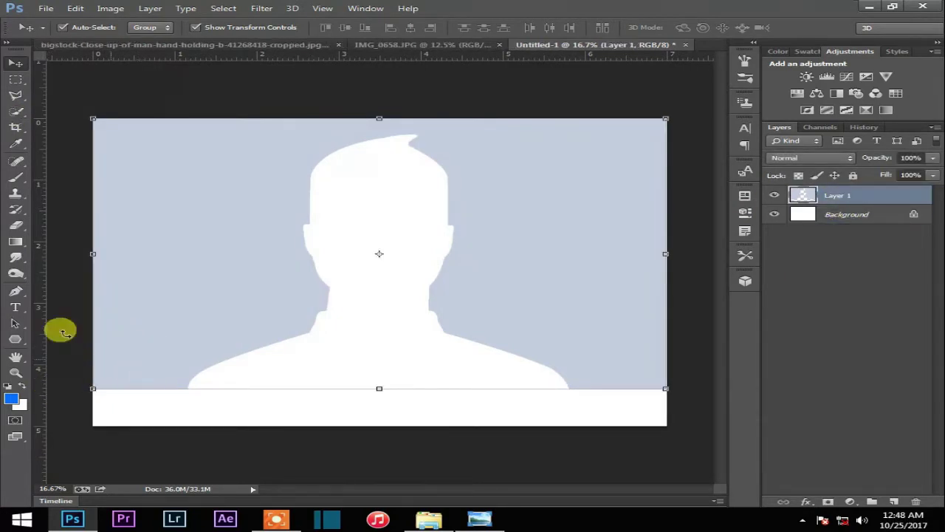
Select the empty white strip below the silhouette and paint it with the pale blue sampled from the background
left_click(14, 80)
left_click_drag(88, 385, 709, 440)
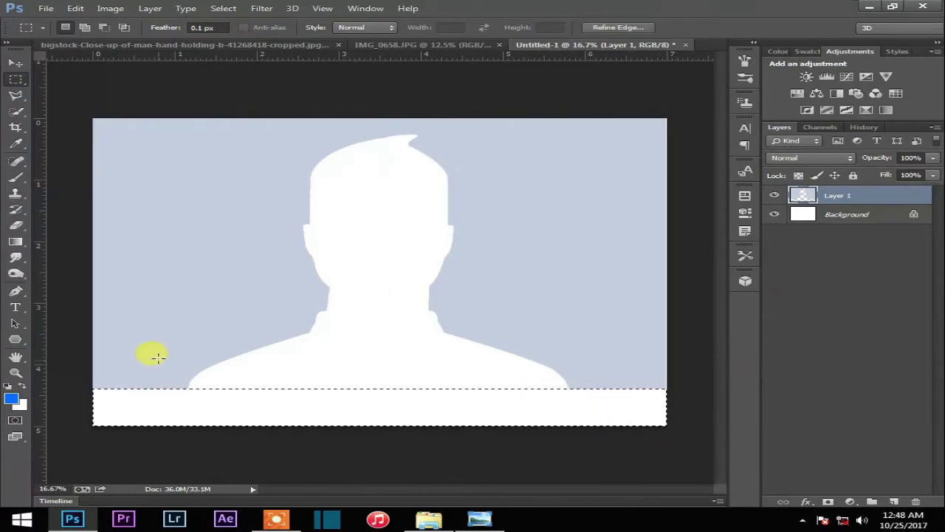
left_click(15, 177)
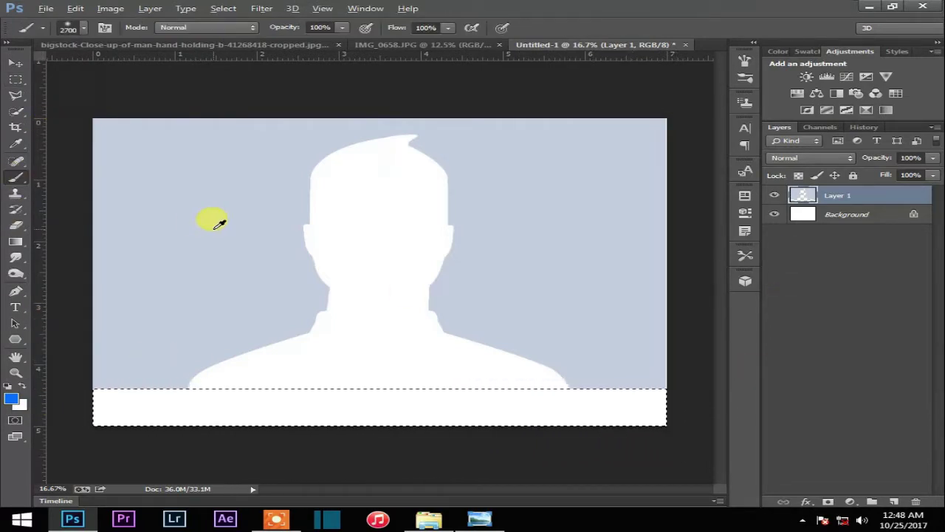
left_click_drag(108, 296, 340, 294)
left_click_drag(496, 304, 610, 296)
key("ctrl+d")
key("ctrl+shift+s")
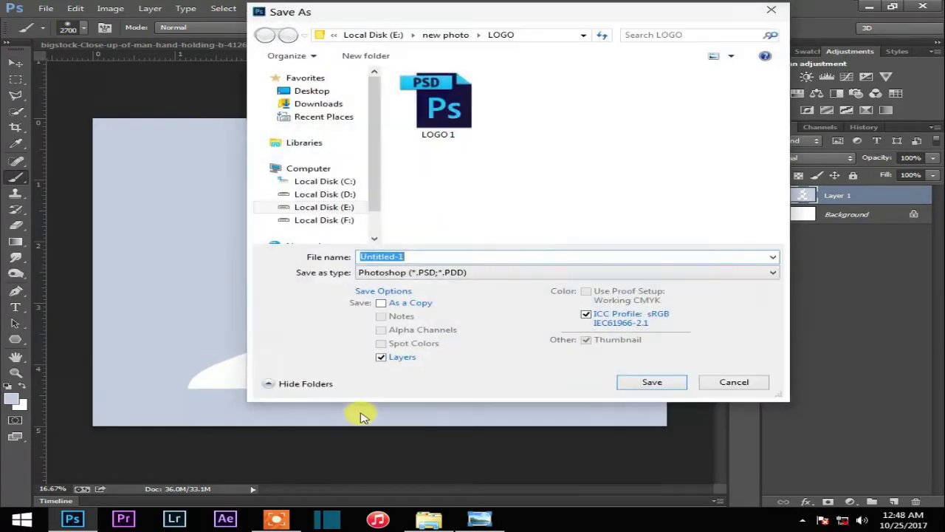
left_click(684, 391)
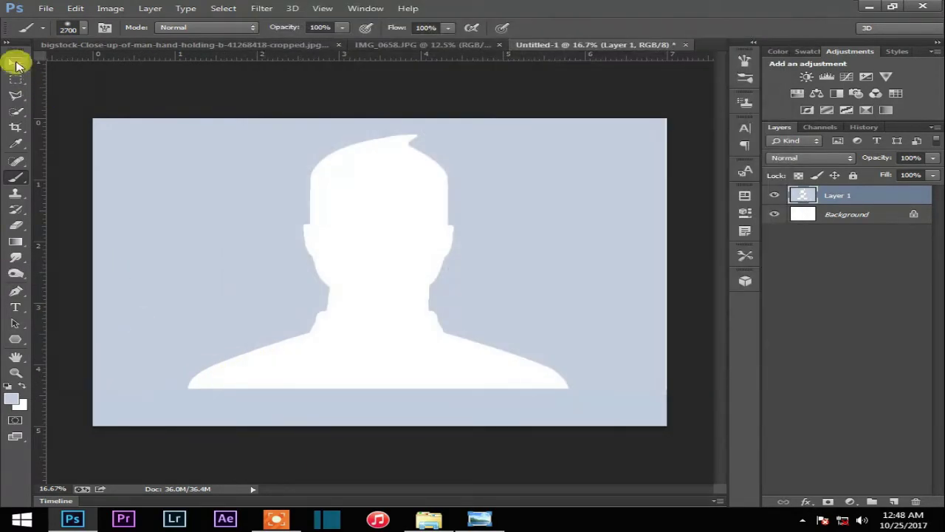
Toggle the Background layer's visibility to check the transparent area of the silhouette layer
left_click(16, 63)
left_click(774, 214)
left_click(774, 214)
left_click(773, 214)
left_click(773, 214)
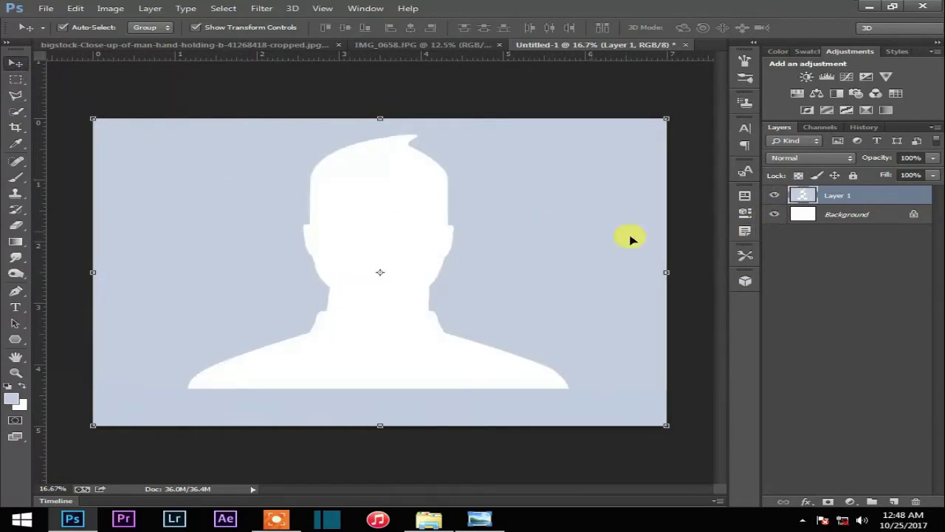
left_click(849, 501)
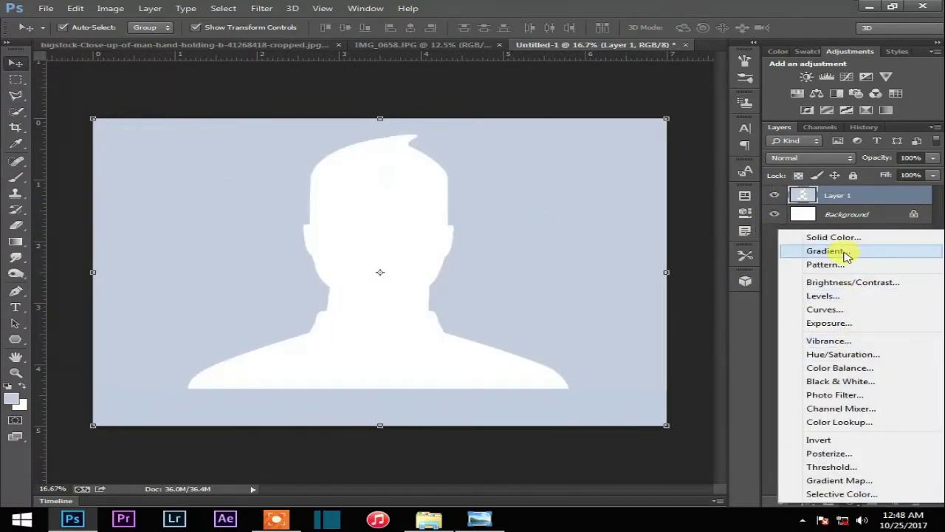
left_click(845, 253)
left_click(766, 205)
Set the foreground colour to blue 2061e9
left_click(11, 399)
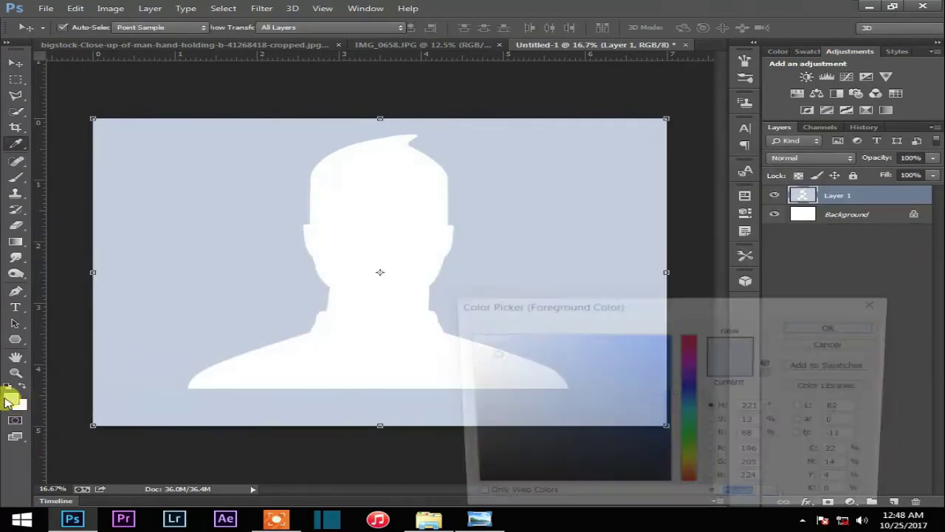
left_click_drag(639, 369, 625, 353)
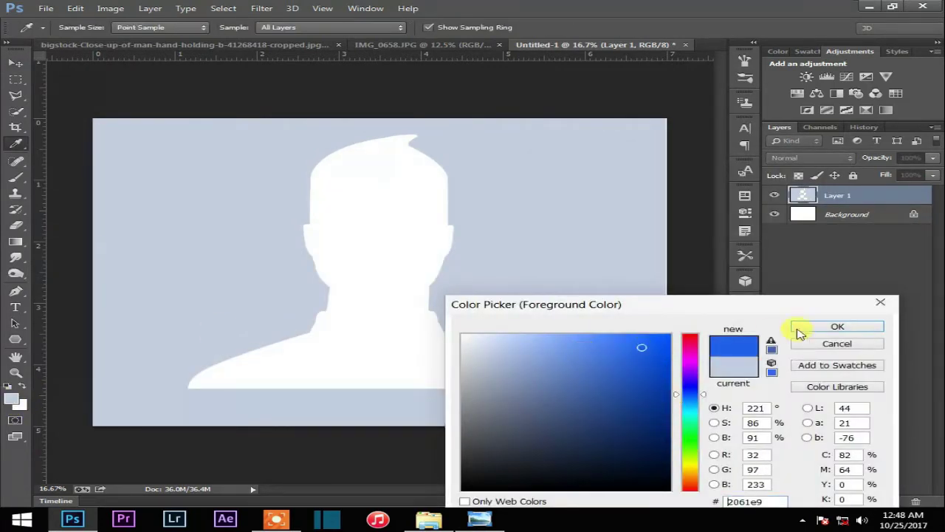
left_click(853, 326)
Add a reversed radial gradient fill layer with a 45° angle and 90% scale, and clip it to the silhouette layer
left_click(849, 501)
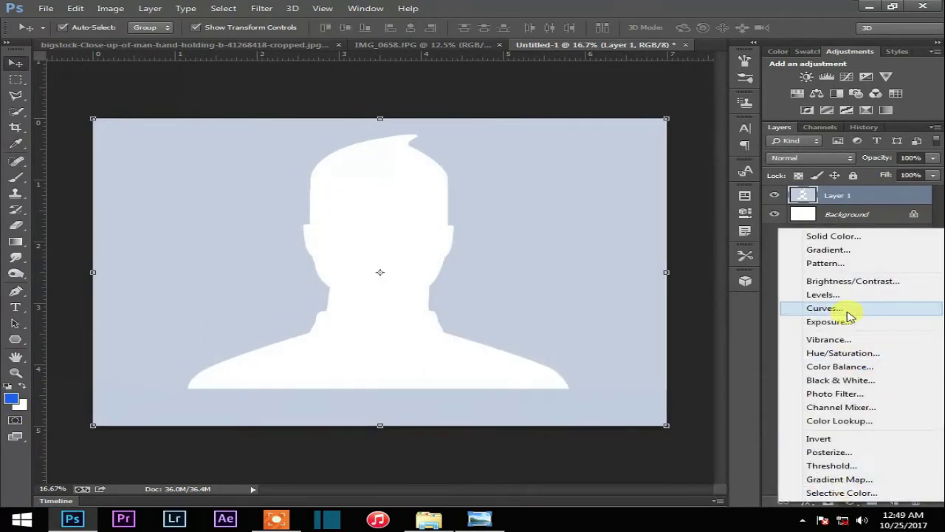
left_click(845, 253)
left_click(654, 208)
left_click(635, 231)
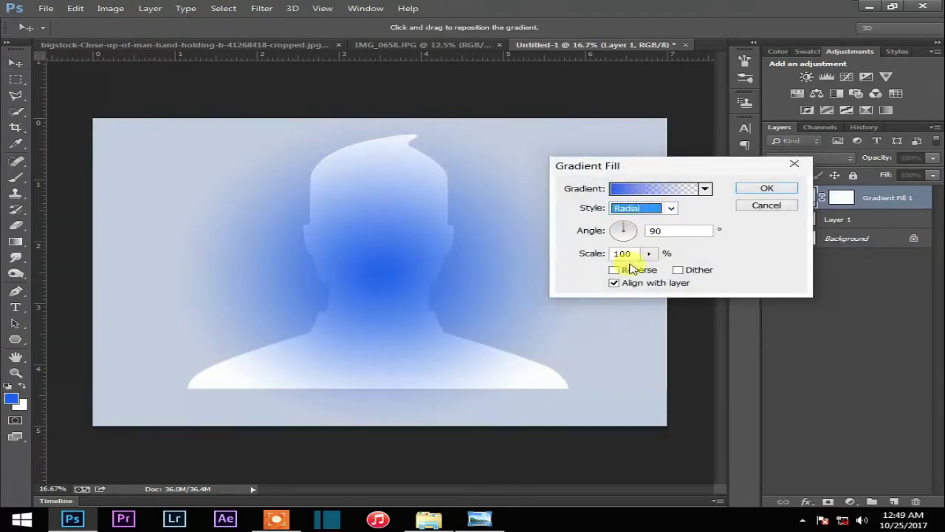
left_click(614, 270)
type("70")
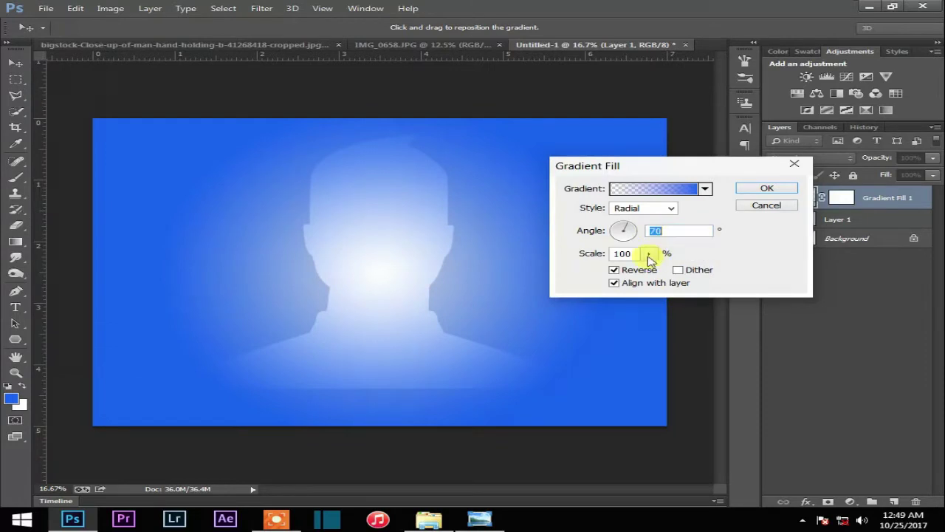
mouse_move(657, 270)
left_mouse_down()
mouse_move(640, 268)
mouse_move(650, 271)
left_mouse_up()
left_click_drag(627, 230, 633, 236)
left_click(632, 224)
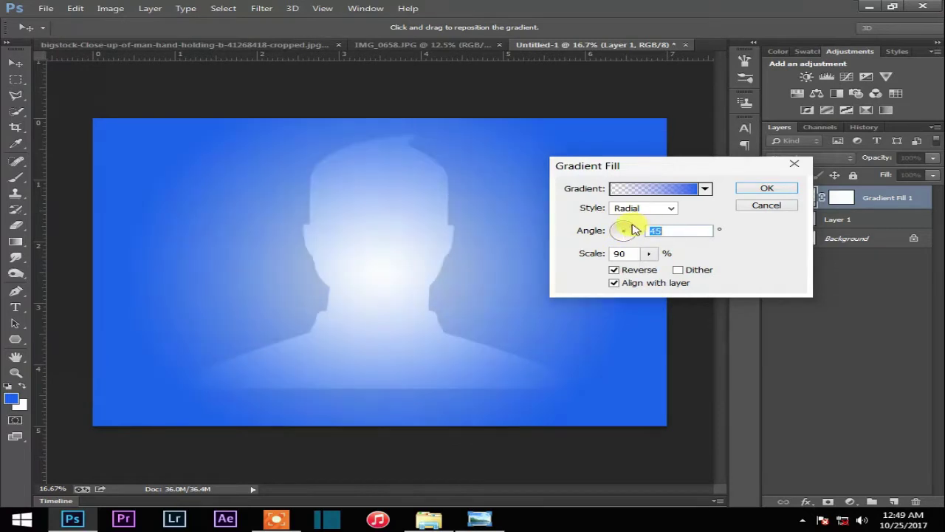
left_click(766, 188)
right_click(849, 198)
left_click(605, 226)
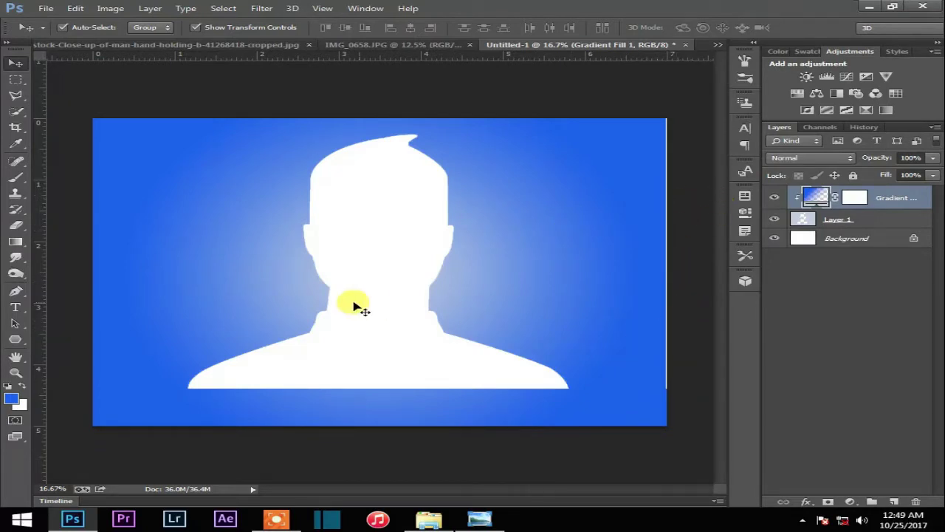
Crop the canvas along its right edge to remove the thin white strip
left_click(16, 131)
mouse_move(666, 273)
left_mouse_down()
mouse_move(657, 268)
mouse_move(664, 277)
left_mouse_up()
left_click(824, 27)
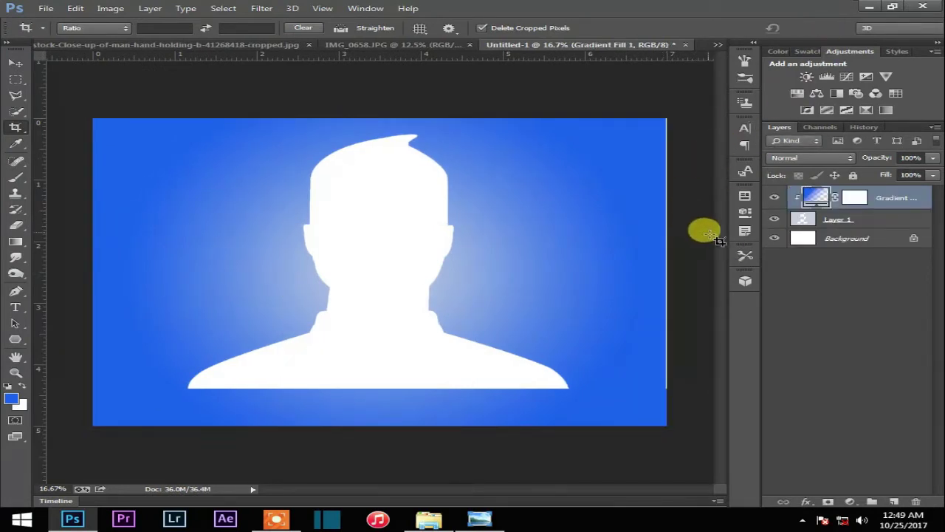
scroll(713, 237, "up", 5)
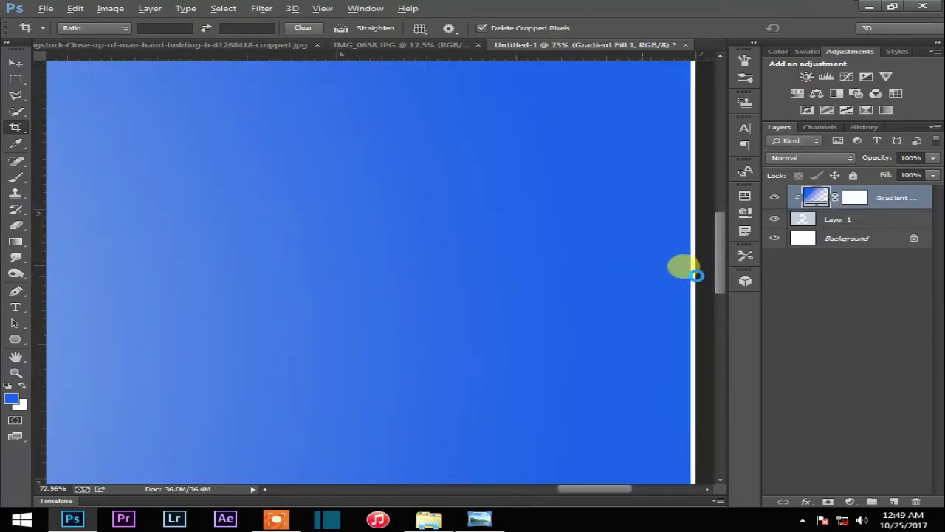
left_click(696, 274)
left_click_drag(698, 338, 696, 340)
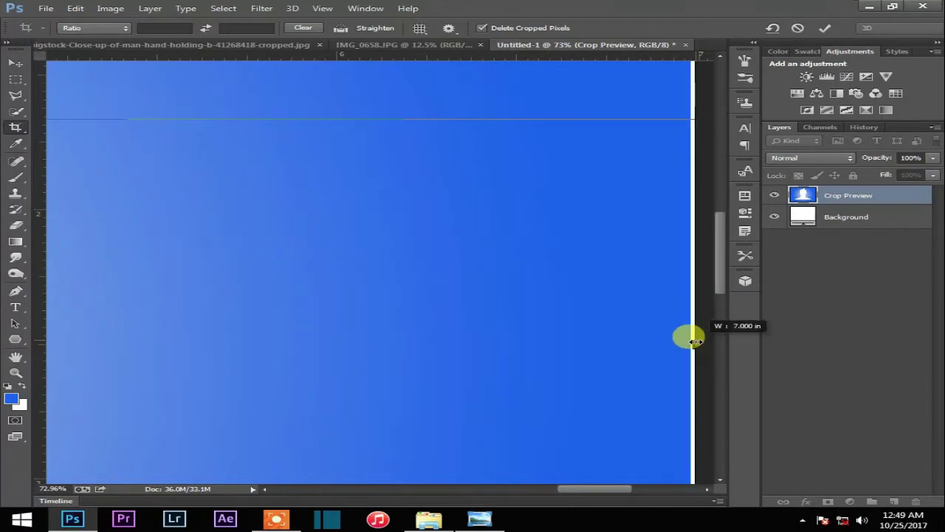
scroll(708, 337, "up", 3)
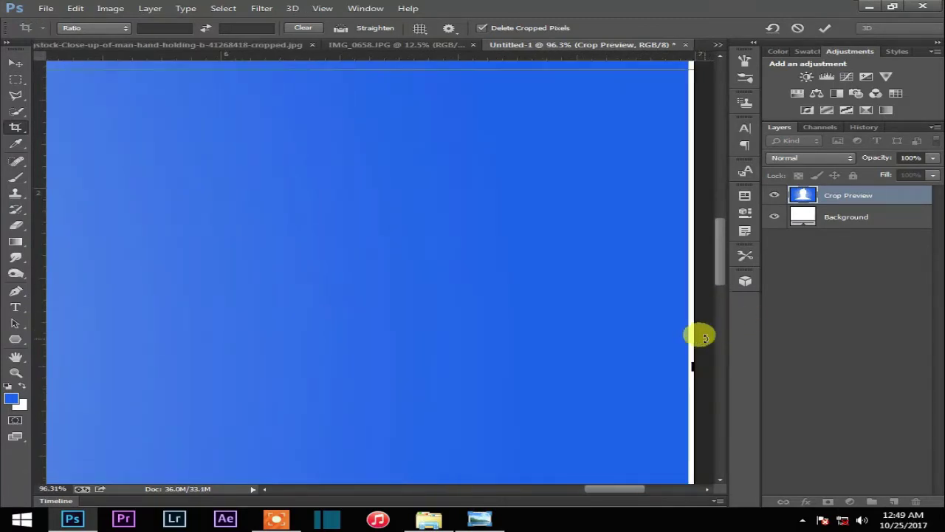
mouse_move(697, 369)
left_mouse_down()
mouse_move(679, 367)
mouse_move(688, 371)
left_mouse_up()
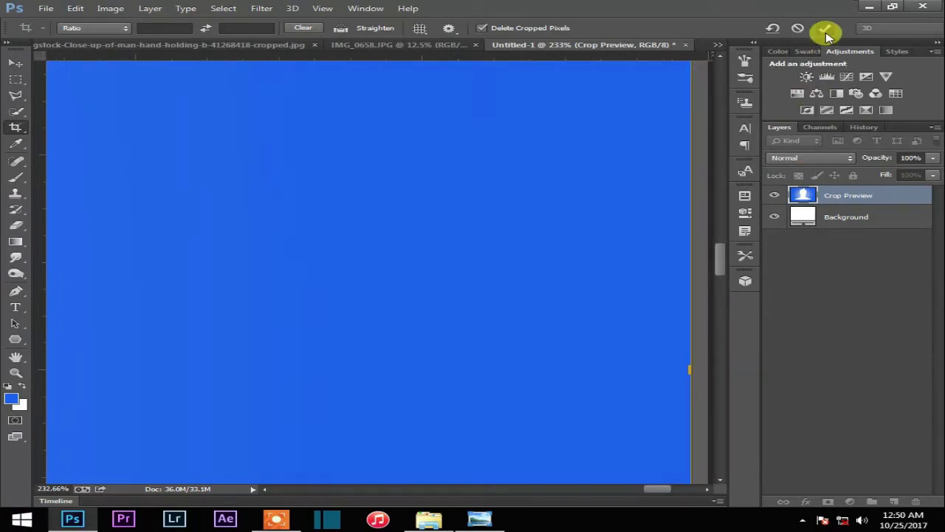
left_click(824, 28)
scroll(480, 295, "down", 7)
scroll(461, 281, "up", 2)
scroll(460, 271, "down", 2)
In IMG_0658.JPG, convert the locked background into Layer 0 and duplicate that layer
key("v")
left_click(375, 44)
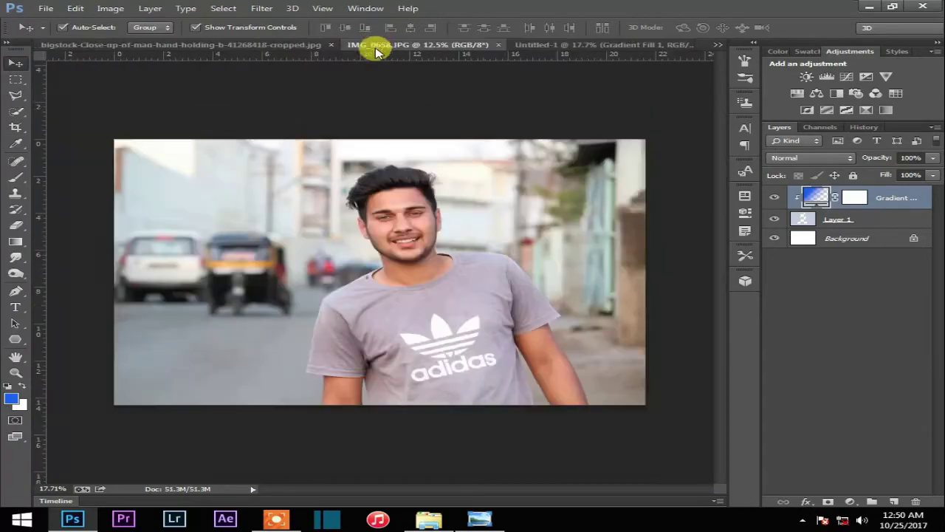
key("w")
double_click(838, 194)
key("Return")
key("ctrl+j")
Select the man's hair, face, T-shirt and arms on the duplicated layer with the Quick Selection tool
scroll(479, 174, "up", 3)
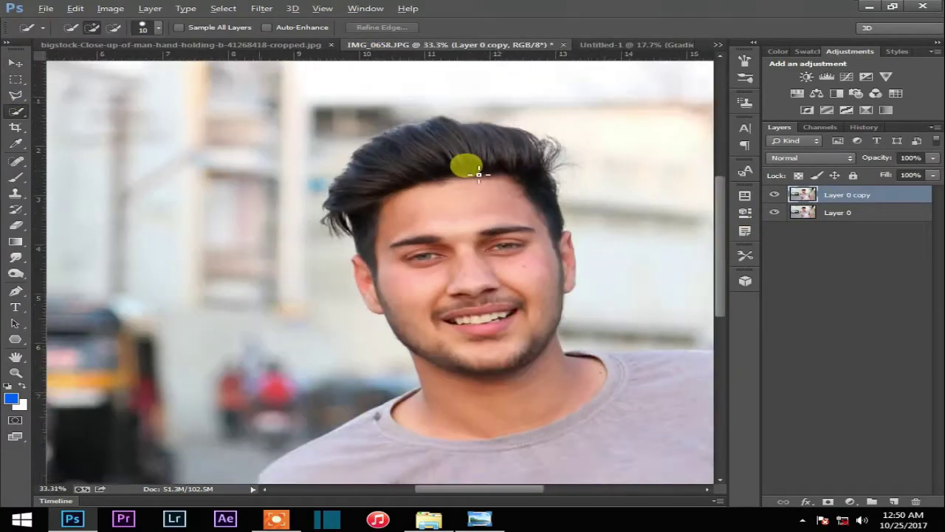
scroll(478, 175, "up", 1)
mouse_move(419, 148)
left_mouse_down()
mouse_move(468, 152)
mouse_move(460, 204)
left_mouse_up()
scroll(443, 228, "down", 5)
mouse_move(403, 216)
left_mouse_down()
mouse_move(402, 262)
mouse_move(418, 286)
mouse_move(460, 301)
mouse_move(479, 280)
mouse_move(518, 319)
mouse_move(389, 316)
mouse_move(352, 363)
mouse_move(373, 390)
mouse_move(531, 378)
left_mouse_up()
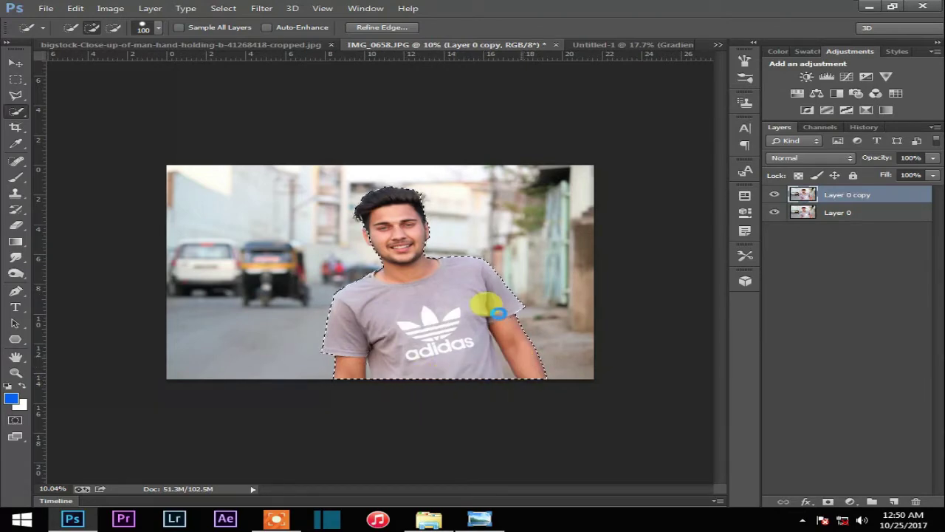
Refine the selection along the man's neck and shoulders on Layer 0 copy
scroll(465, 223, "up", 5)
left_click_drag(273, 259, 289, 277)
left_click_drag(541, 383, 561, 384)
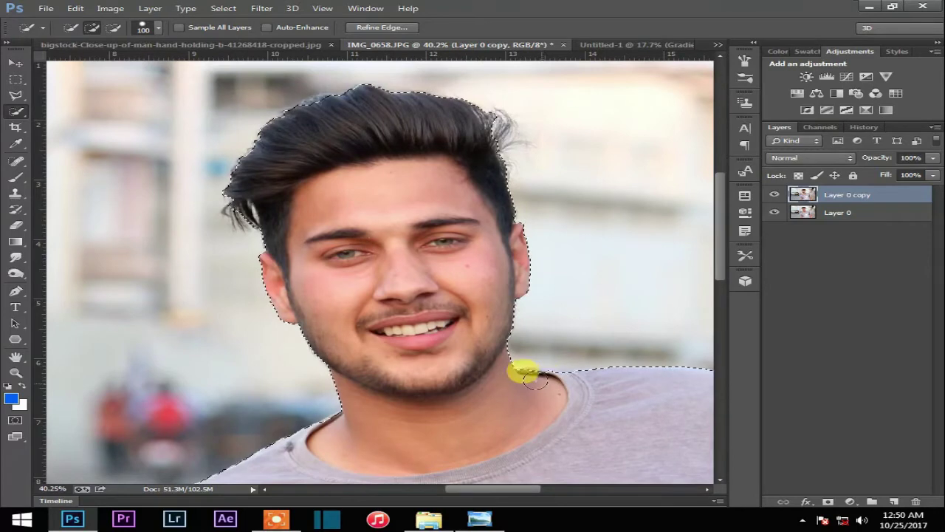
Subtract the background gap between the T-shirt and the arm beside the pillar from the selection, up to the armpit
scroll(407, 373, "down", 3)
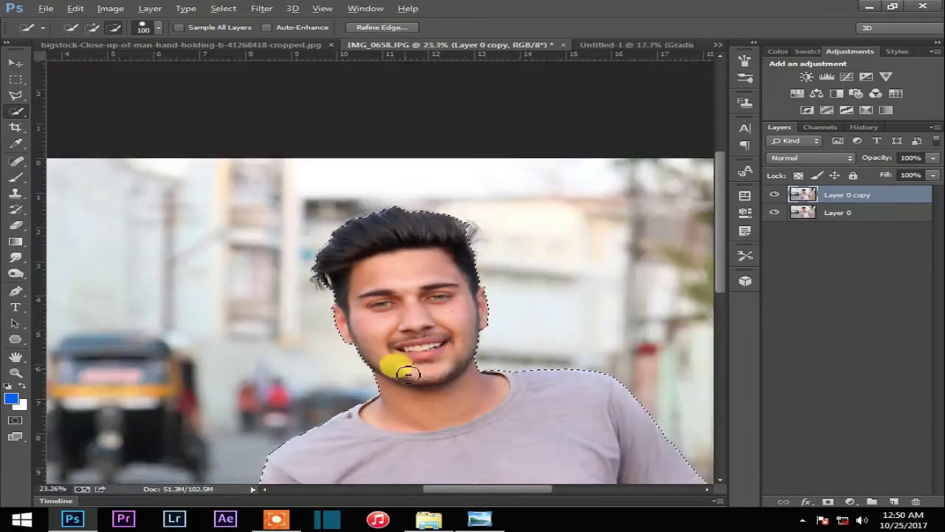
scroll(407, 373, "down", 6)
scroll(539, 384, "up", 6)
left_click_drag(568, 320, 435, 241)
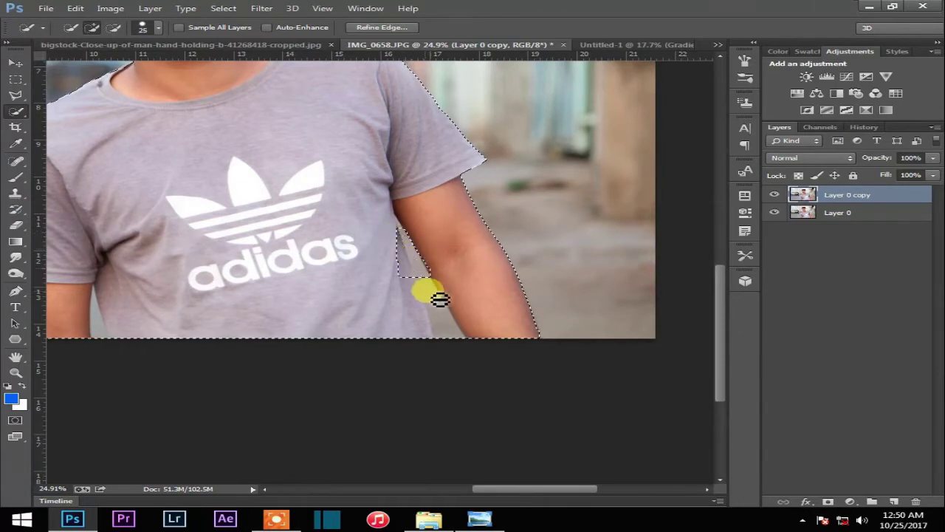
mouse_move(461, 352)
left_mouse_down()
mouse_move(460, 326)
mouse_move(472, 350)
mouse_move(452, 332)
mouse_move(449, 344)
mouse_move(440, 322)
mouse_move(448, 357)
left_mouse_up()
scroll(447, 318, "up", 4)
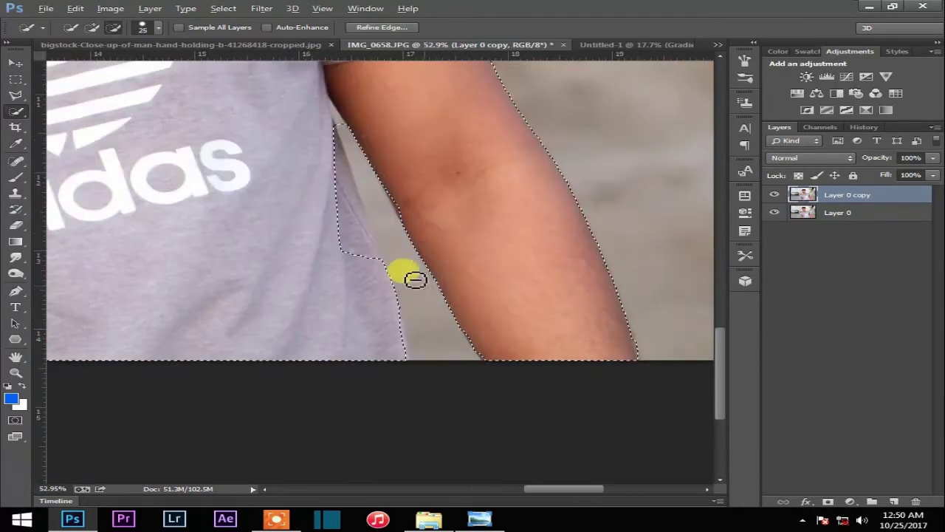
scroll(343, 142, "up", 3)
key("[")
key("[")
key("[")
key("[")
key("[")
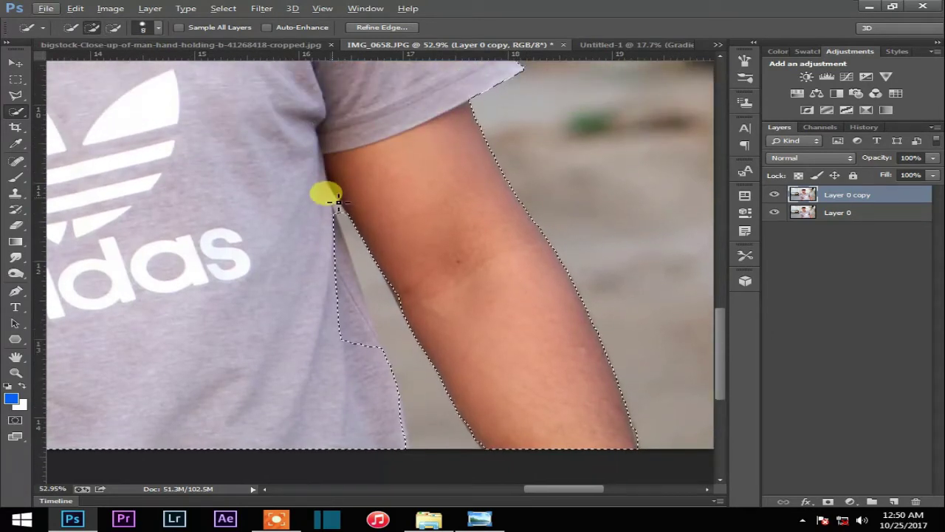
left_click(330, 192, "alt")
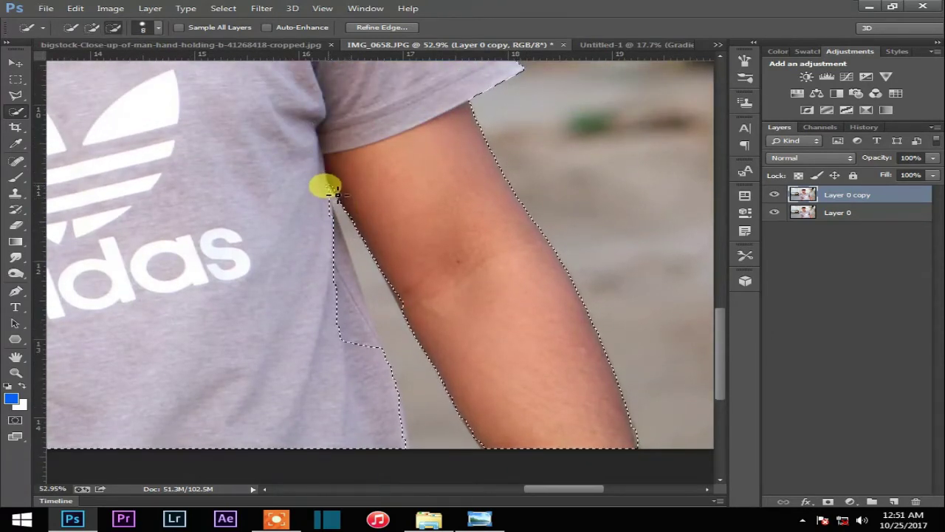
Set the Quick Selection brush to 60 and add the missed T-shirt edge beside that gap back to the selection
key("]")
key("]")
key("]")
key("]")
key("bracketright")
key("bracketright")
key("bracketright")
key("bracketright")
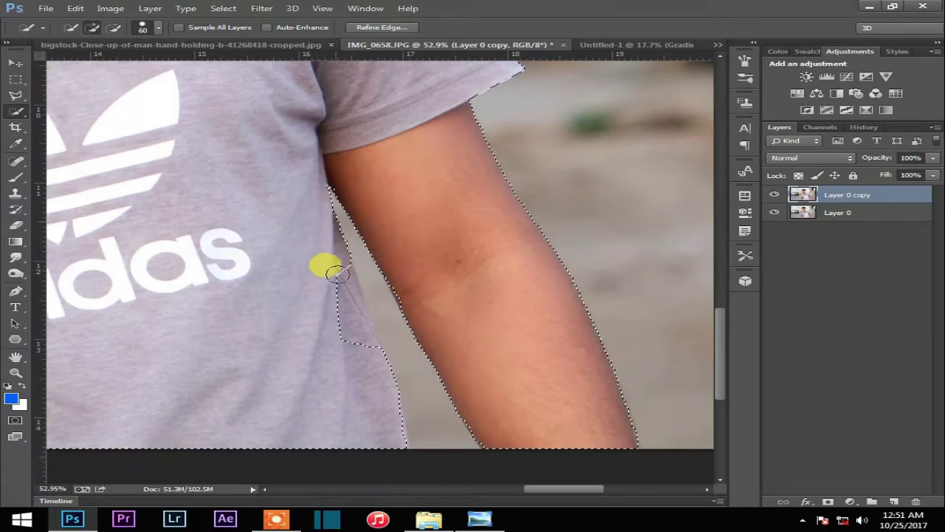
scroll(351, 328, "down", 6)
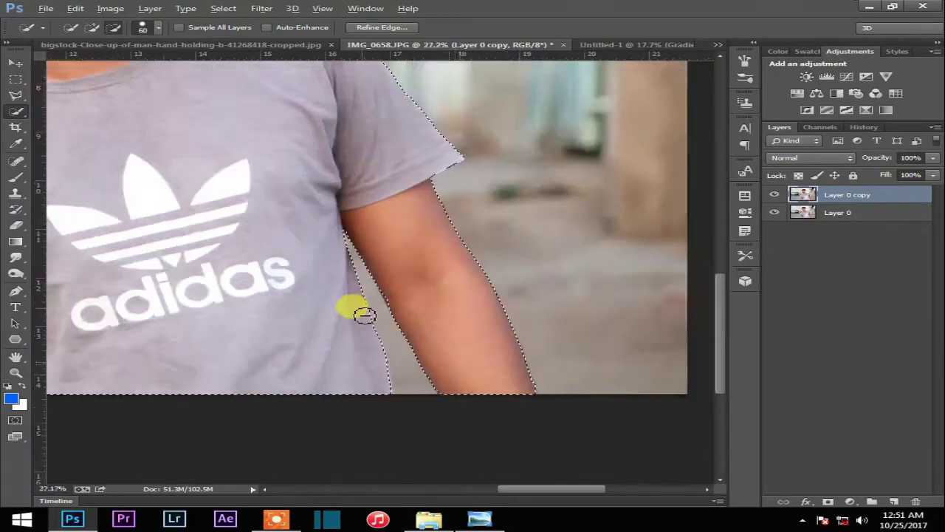
Set the brush to 10 and subtract the background gap between the man's other arm and his T-shirt from the selection
scroll(316, 395, "up", 8)
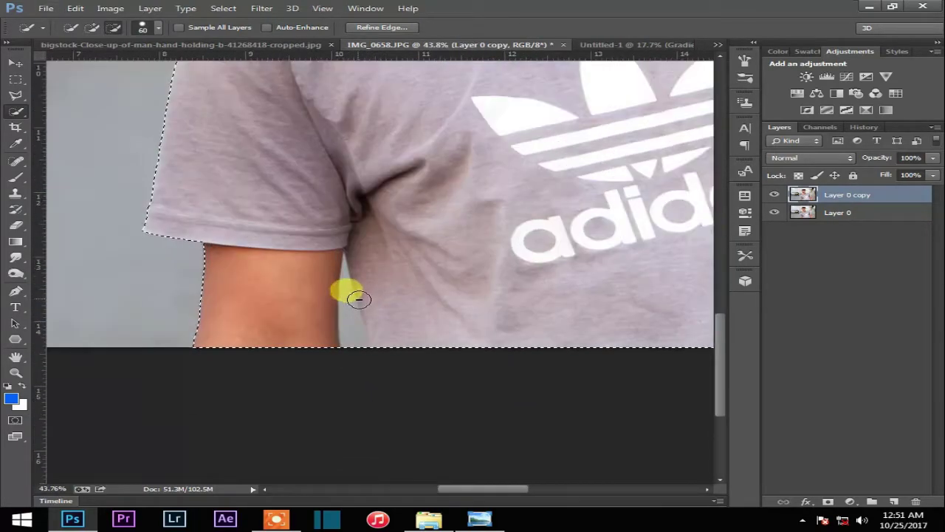
key("bracketleft")
key("bracketleft")
key("bracketleft")
key("bracketleft")
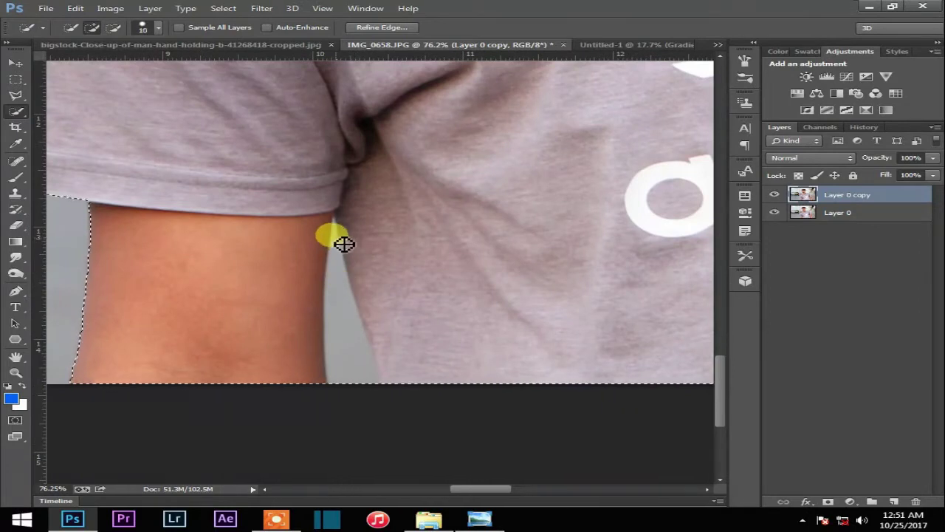
mouse_move(341, 299)
left_mouse_down()
mouse_move(347, 375)
mouse_move(373, 408)
left_mouse_up()
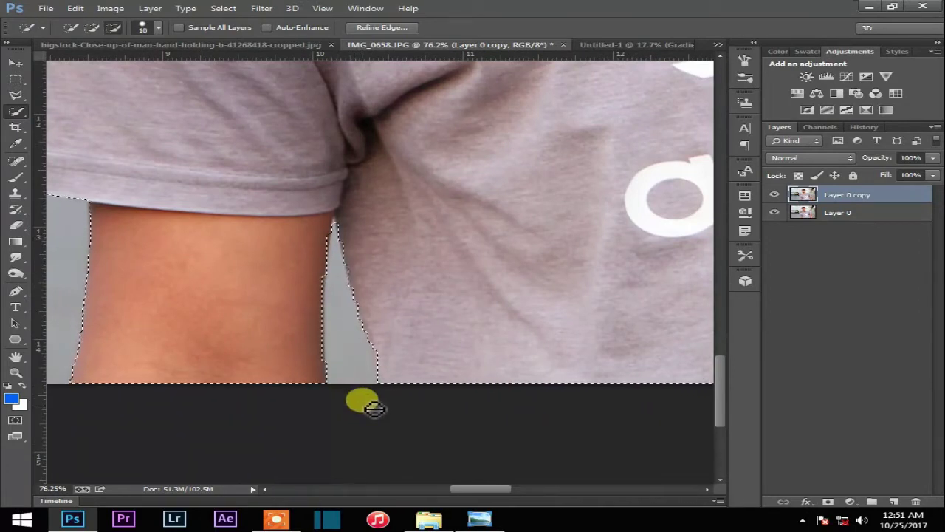
scroll(362, 355, "down", 2)
scroll(365, 303, "up", 4)
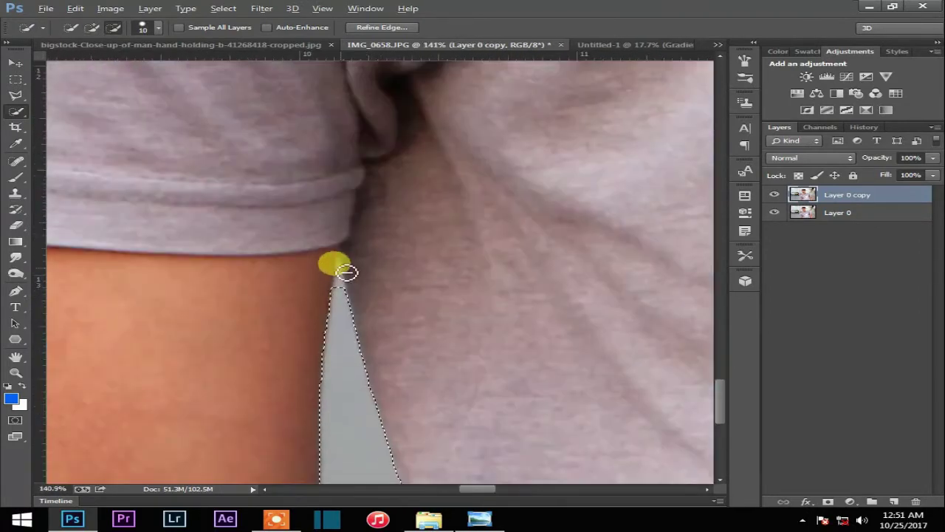
Refine the selection edge by brushing over the loose hair strands, set Smooth to 13, and add a slight feather
scroll(384, 295, "down", 5)
scroll(473, 151, "up", 3)
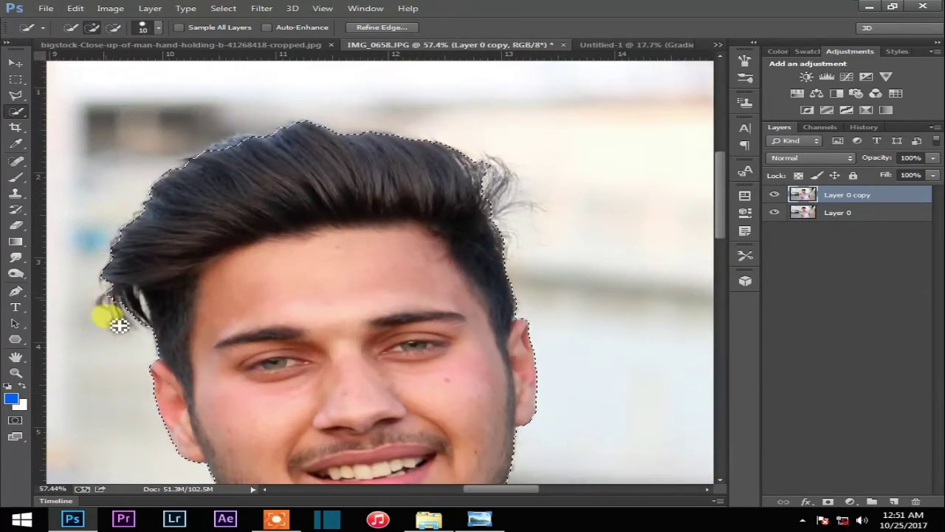
left_click_drag(118, 325, 152, 311)
mouse_move(473, 174)
left_mouse_down()
mouse_move(510, 217)
mouse_move(516, 177)
left_mouse_up()
left_click(405, 30)
left_click_drag(473, 154, 471, 161)
left_click_drag(496, 231, 521, 213)
left_click_drag(516, 169, 492, 238)
left_click_drag(100, 278, 119, 334)
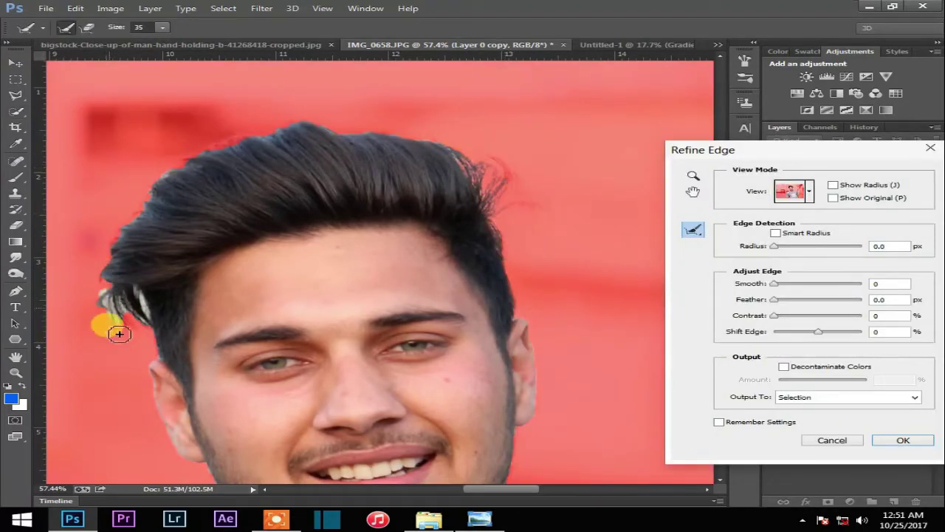
mouse_move(150, 376)
left_mouse_down()
mouse_move(148, 331)
mouse_move(122, 326)
left_mouse_up()
mouse_move(147, 287)
left_mouse_down()
mouse_move(129, 231)
mouse_move(150, 193)
mouse_move(190, 160)
mouse_move(297, 128)
mouse_move(447, 148)
left_mouse_up()
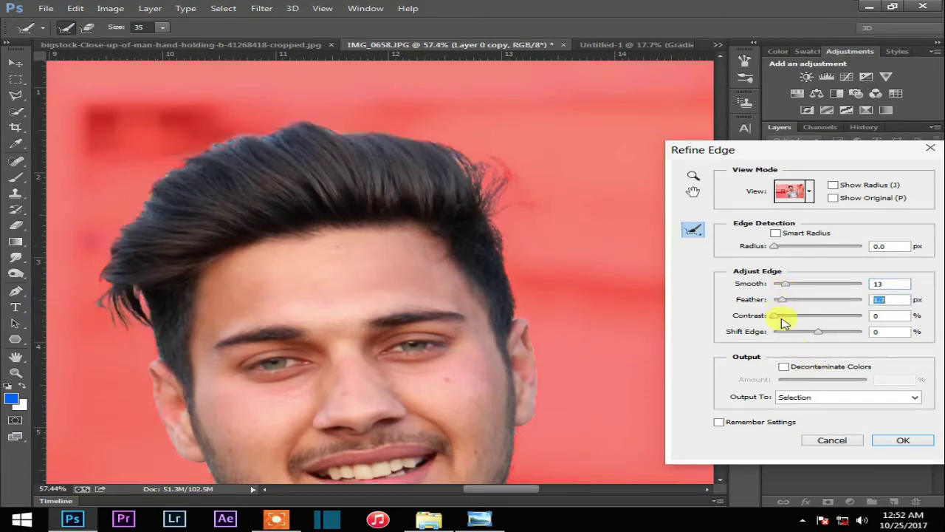
left_click(902, 440)
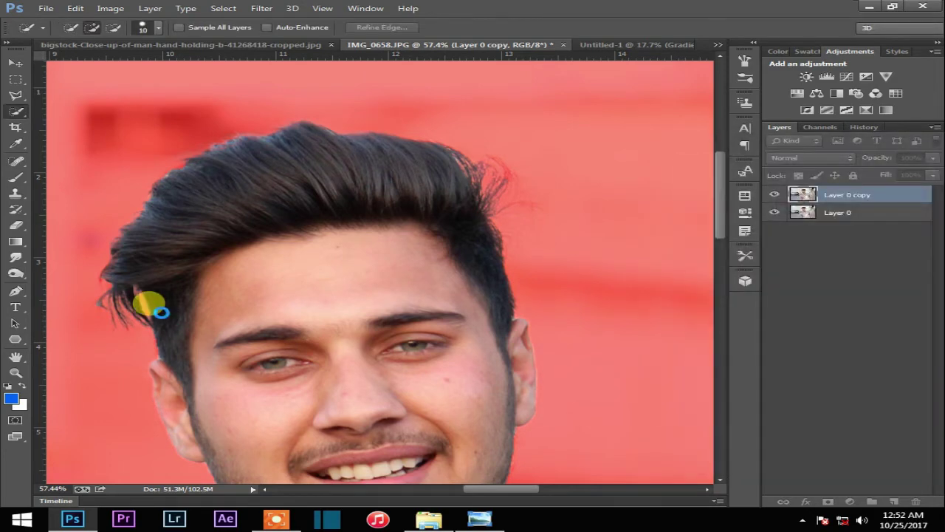
Add a layer mask to Layer 0 copy from the selection and hide Layer 0
scroll(369, 276, "down", 5)
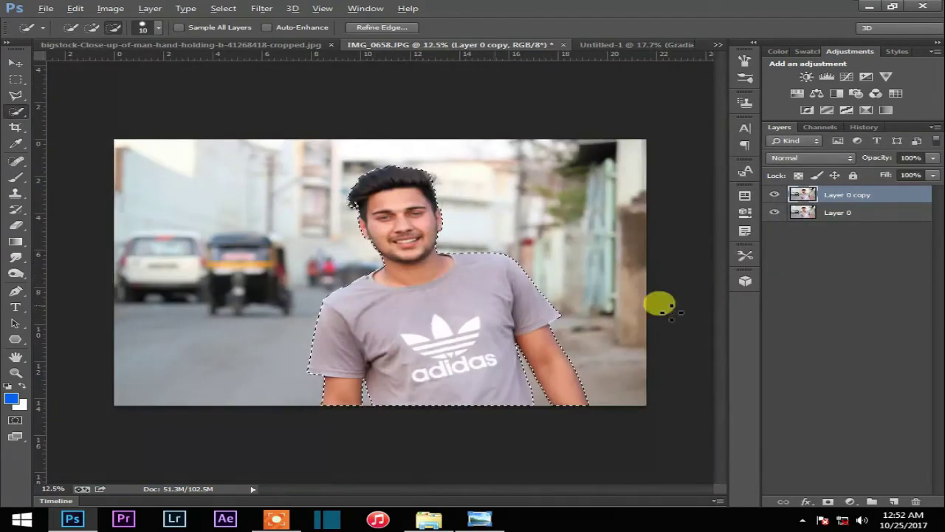
left_click(827, 502)
left_click(774, 212)
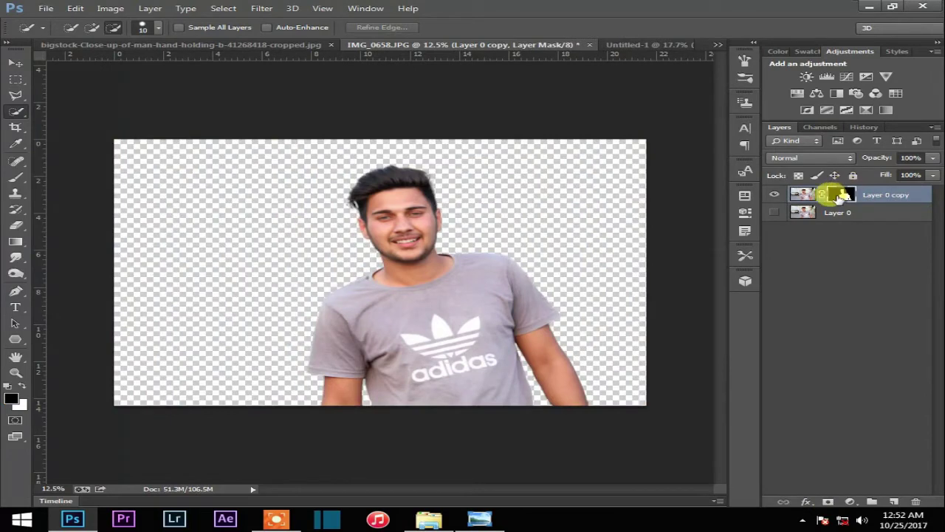
Duplicate the masked layer, apply the duplicate's layer mask, and keep only that duplicate visible
key("ctrl+j")
right_click(844, 196)
left_click(816, 234)
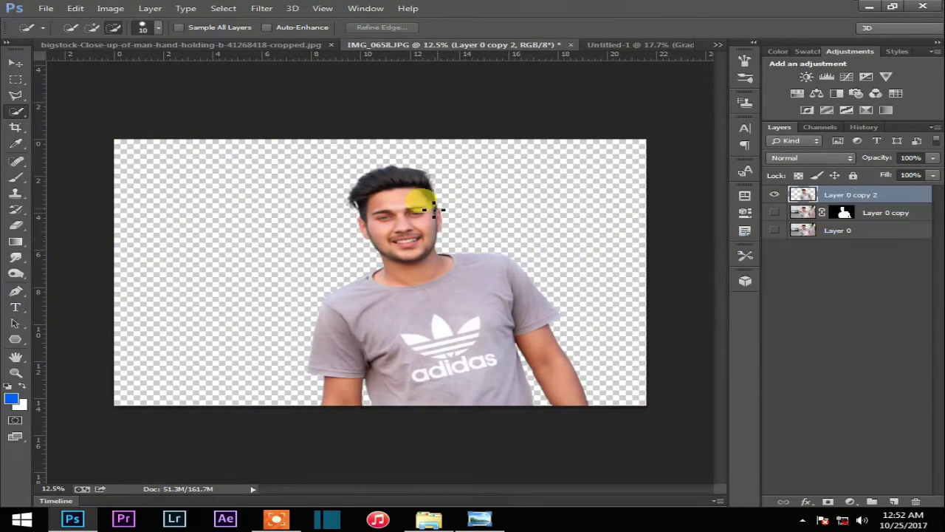
Move the cut-out man into the Untitled-1 document and place his layer directly beneath Layer 1
scroll(277, 173, "up", 2)
scroll(317, 172, "up", 1)
scroll(539, 181, "down", 4)
scroll(473, 207, "up", 1)
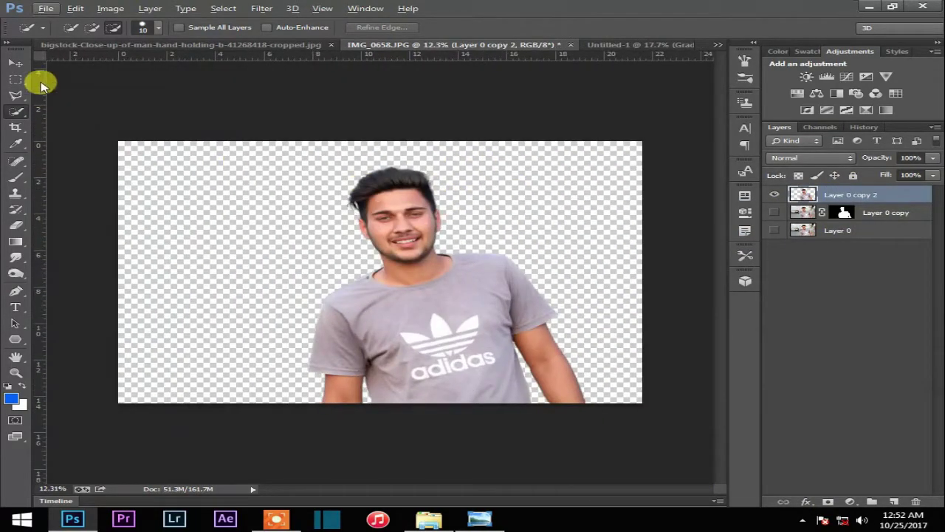
left_click(16, 62)
left_click_drag(388, 196, 416, 222)
left_click_drag(864, 196, 849, 248)
Scale up the cut-out man and position his head and shoulders to fill the silhouette opening
left_click_drag(408, 242, 356, 196)
left_click_drag(267, 120, 337, 170)
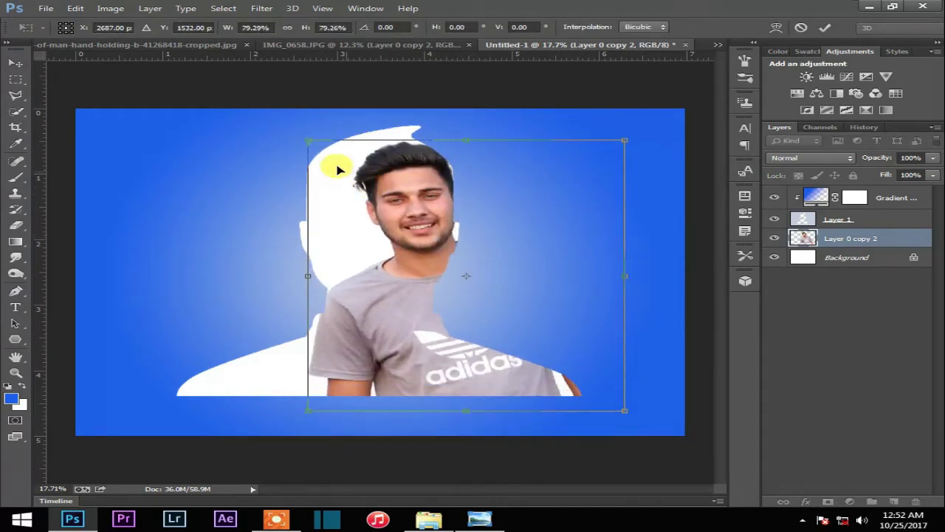
left_click_drag(283, 119, 257, 96)
left_click_drag(419, 280, 480, 344)
left_click_drag(304, 157, 236, 117)
mouse_move(436, 199)
left_mouse_down()
mouse_move(433, 218)
mouse_move(445, 215)
left_mouse_up()
left_click_drag(263, 135, 238, 112)
left_click_drag(358, 185, 384, 217)
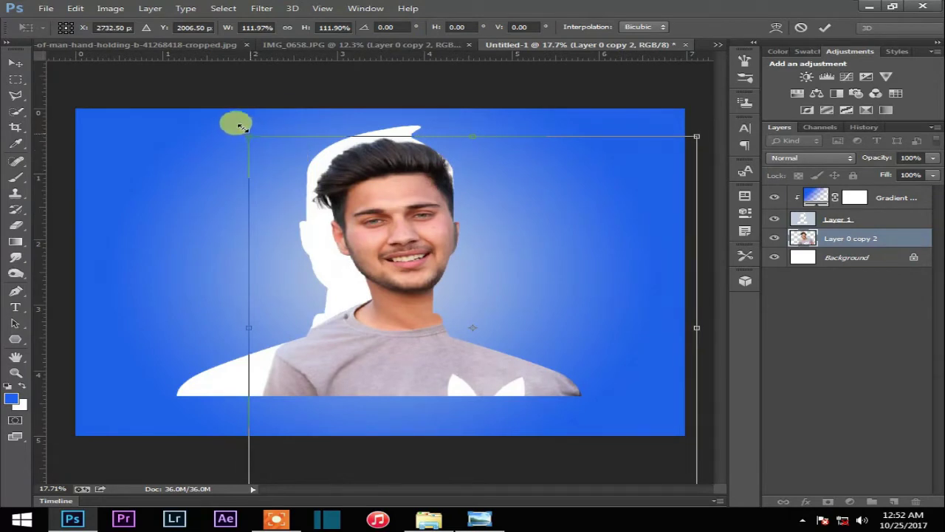
left_click_drag(240, 127, 229, 116)
left_click_drag(387, 200, 378, 199)
left_click_drag(225, 129, 212, 115)
mouse_move(362, 203)
left_mouse_down()
mouse_move(369, 214)
mouse_move(367, 205)
left_mouse_up()
left_click(824, 26)
Convert the locked Background of Untitled-1 into the regular layer Layer 0
double_click(871, 257)
key("Return")
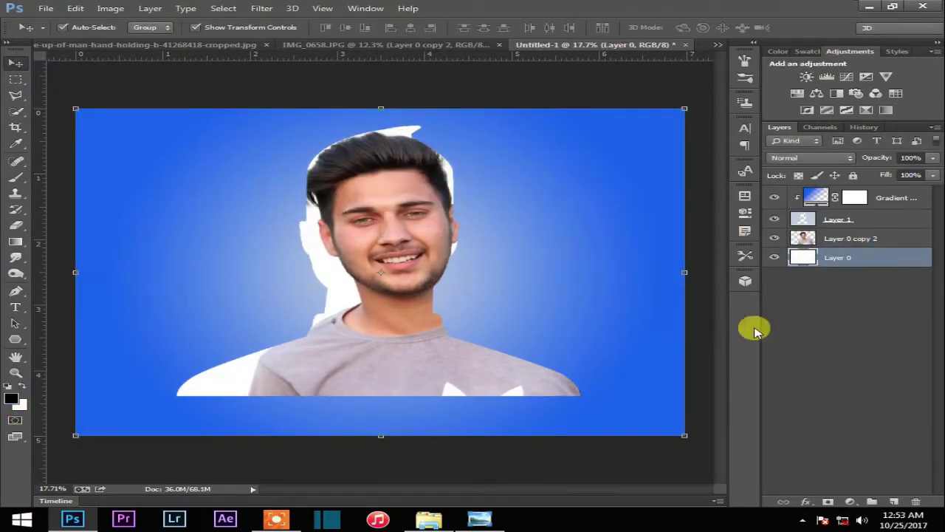
left_click(850, 501)
left_click(842, 249)
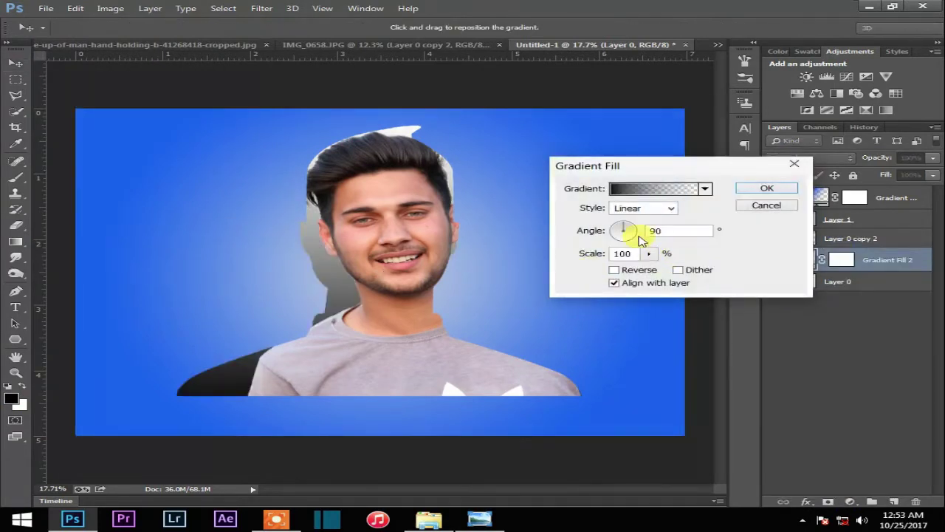
left_click(640, 210)
left_click(629, 230)
left_click(613, 270)
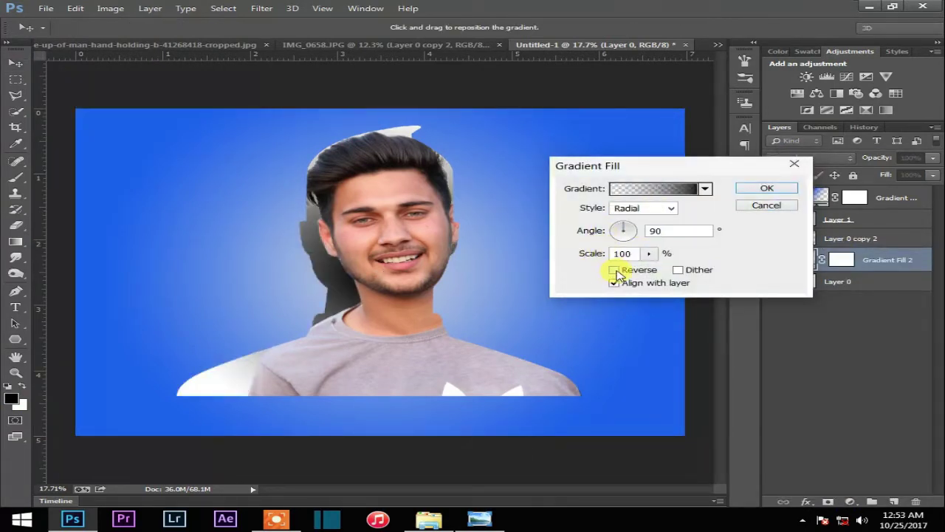
left_click(650, 253)
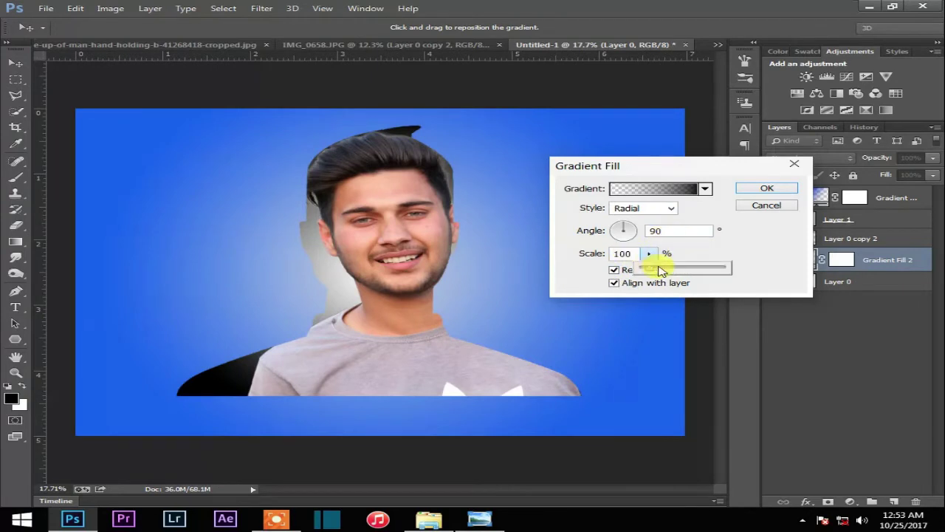
left_click_drag(659, 271, 672, 268)
left_click(744, 207)
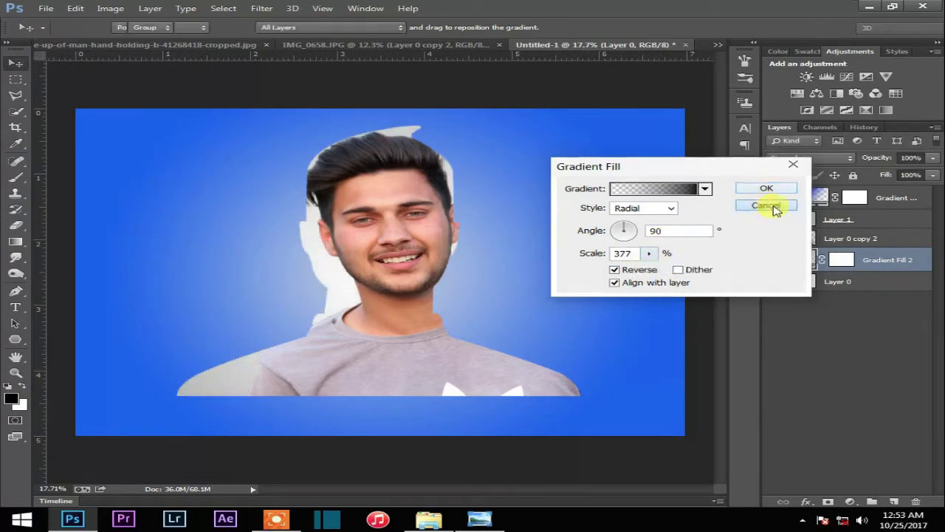
left_click(760, 205)
With the man temporarily hidden, add a reversed black-to-transparent radial gradient fill at 90° and 149% scale above Layer 0
left_click(773, 238)
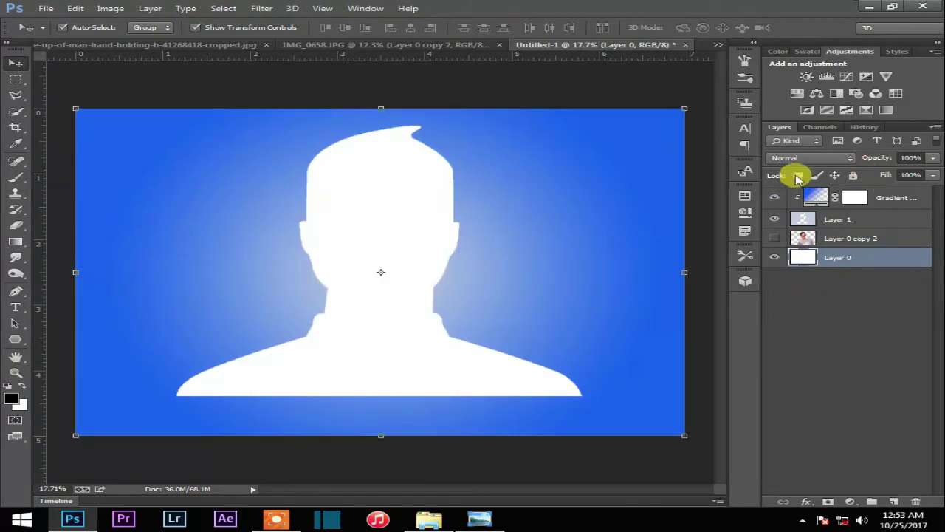
left_click(773, 197)
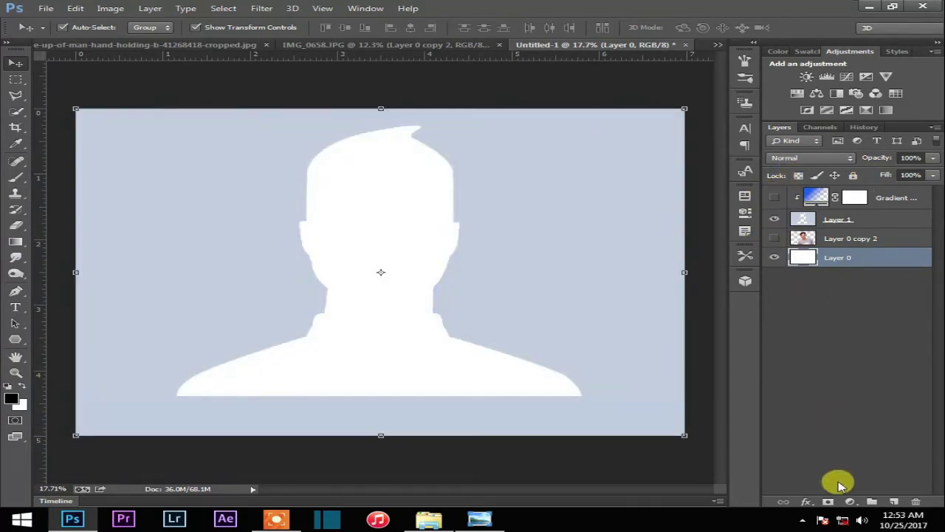
left_click(773, 198)
left_click(849, 501)
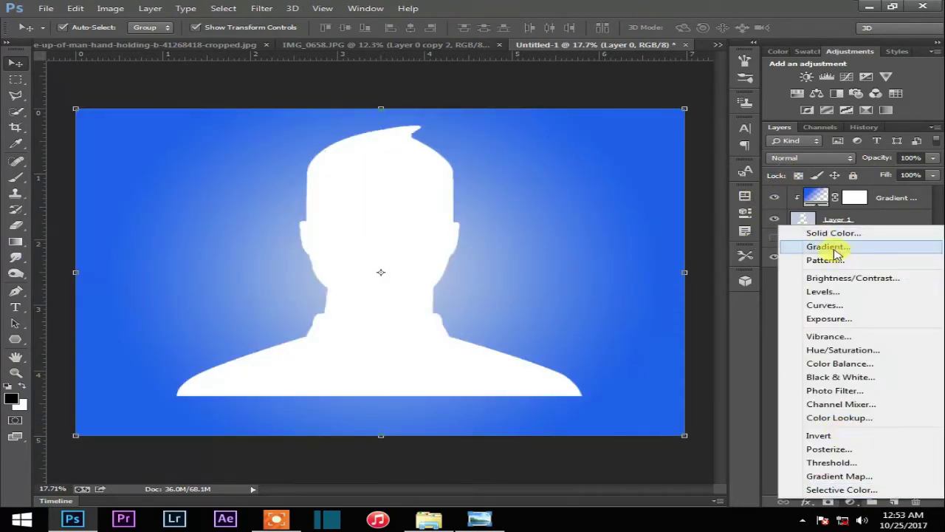
left_click(817, 246)
left_click(613, 269)
left_click(642, 208)
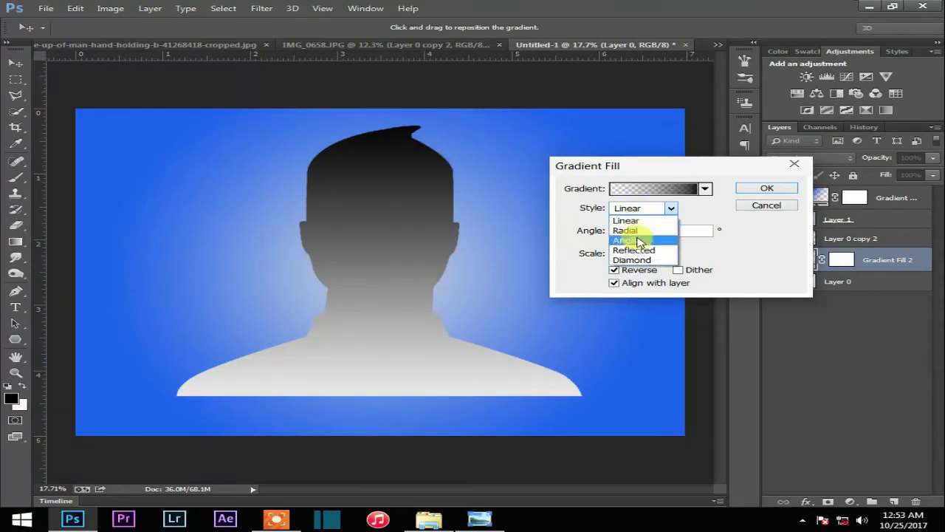
left_click(638, 230)
mouse_move(650, 268)
left_mouse_down()
mouse_move(666, 271)
mouse_move(653, 272)
left_mouse_up()
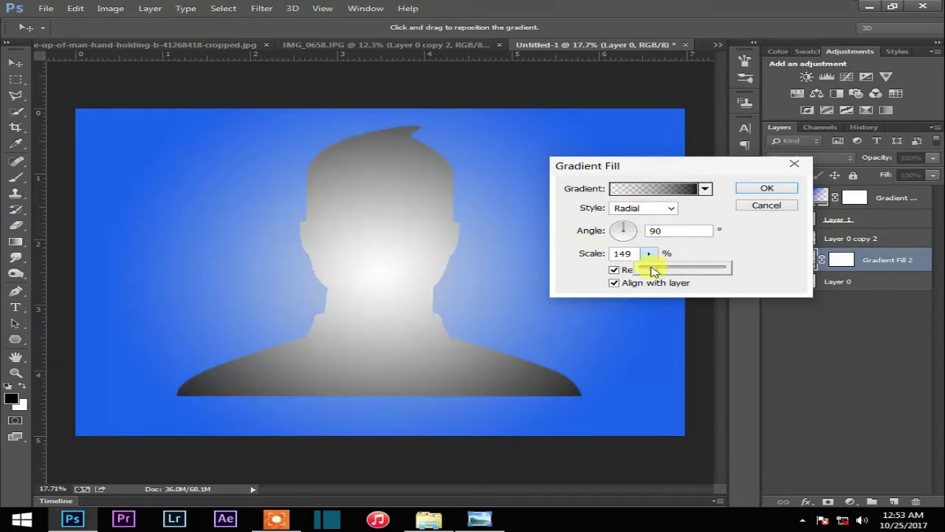
left_click(767, 189)
left_click(774, 238)
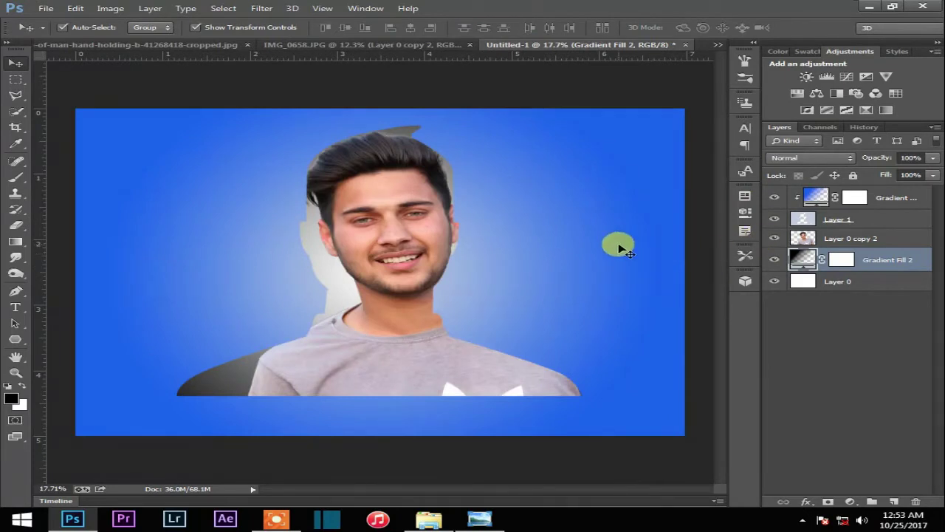
Shift the cut-out man slightly right and down within the silhouette
left_click(399, 193)
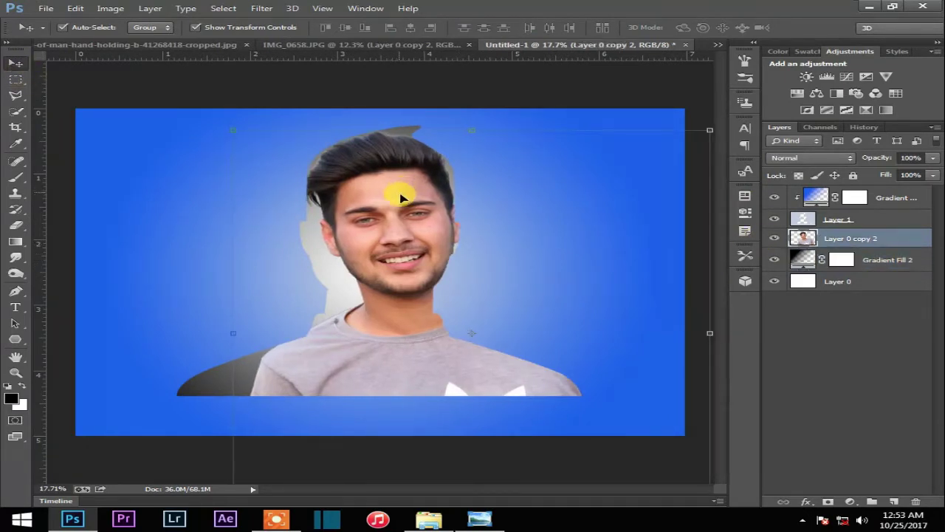
left_click_drag(401, 189, 404, 208)
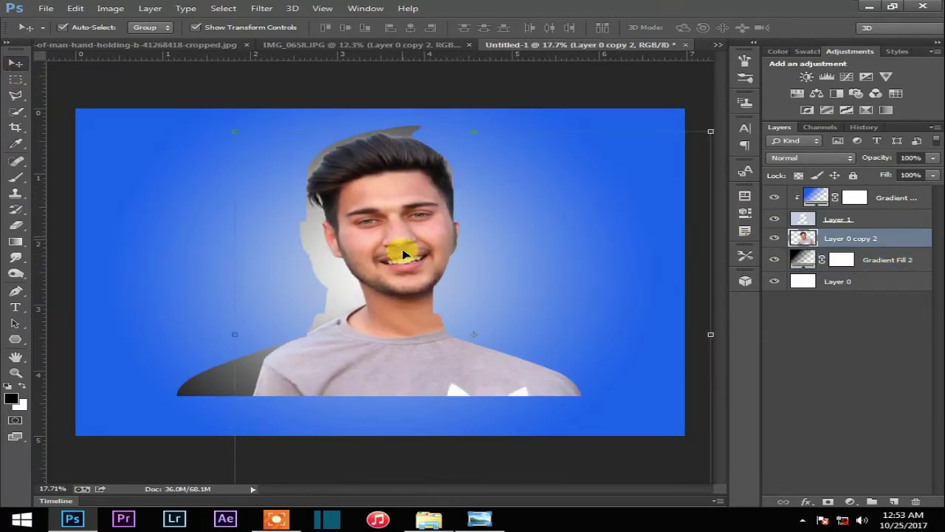
Shift the cut-out man slightly left and up within the silhouette
left_click_drag(399, 287, 399, 281)
left_click_drag(388, 244, 384, 247)
left_click(141, 238)
left_click(420, 241)
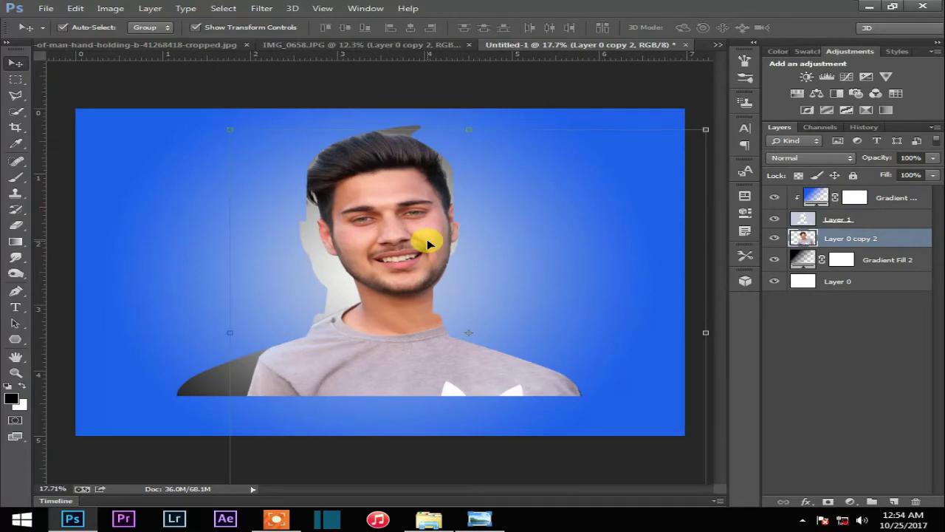
Duplicate the cut-out man layer and undo the leftward nudge of the new copy
key("ctrl+j")
key("shift+Left")
key("shift+Left")
key("shift+Left")
key("shift+Left")
key("shift+Left")
key("shift+Left")
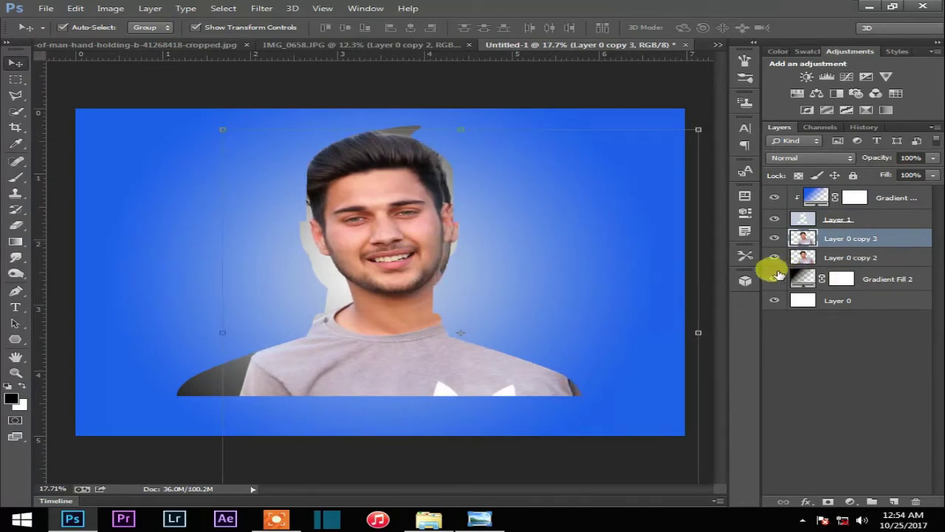
key("ctrl+z")
Nudge the lower man layer, Layer 0 copy 2, left behind the top copy
left_click(859, 258)
key("shift+Left")
key("shift+Left")
key("shift+Left")
key("shift+Left")
key("shift+Left")
Turn Layer 0 copy 2 solid black with Levels by setting the white output level to 0
key("ctrl+l")
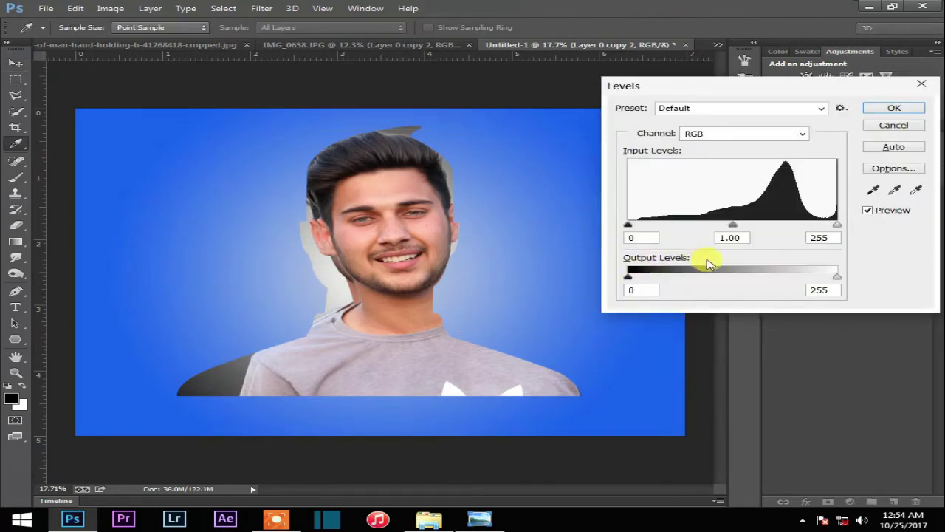
left_click_drag(630, 283, 610, 276)
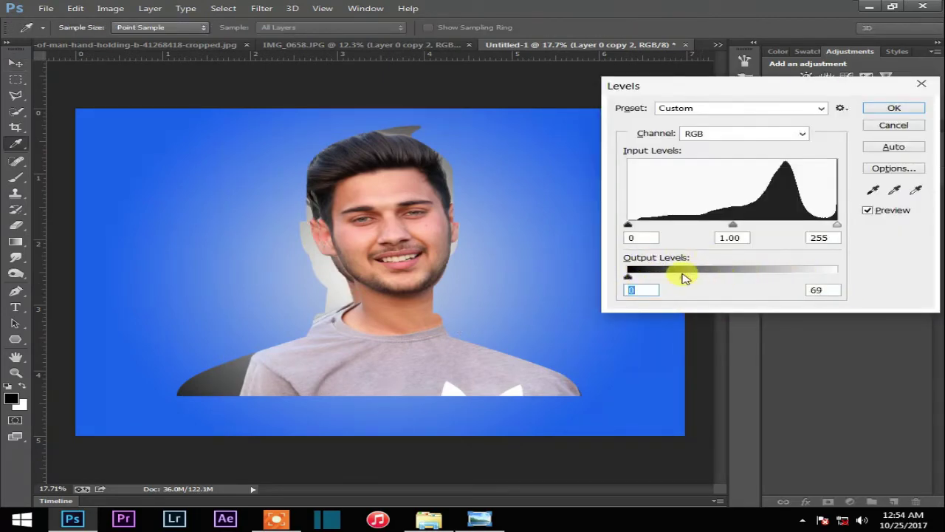
left_click_drag(687, 277, 735, 278)
left_click(629, 279)
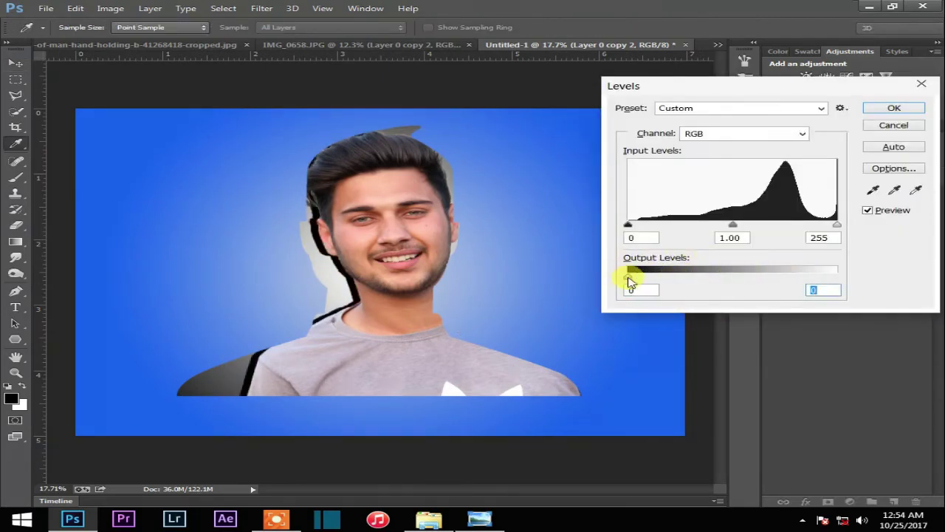
left_click(877, 111)
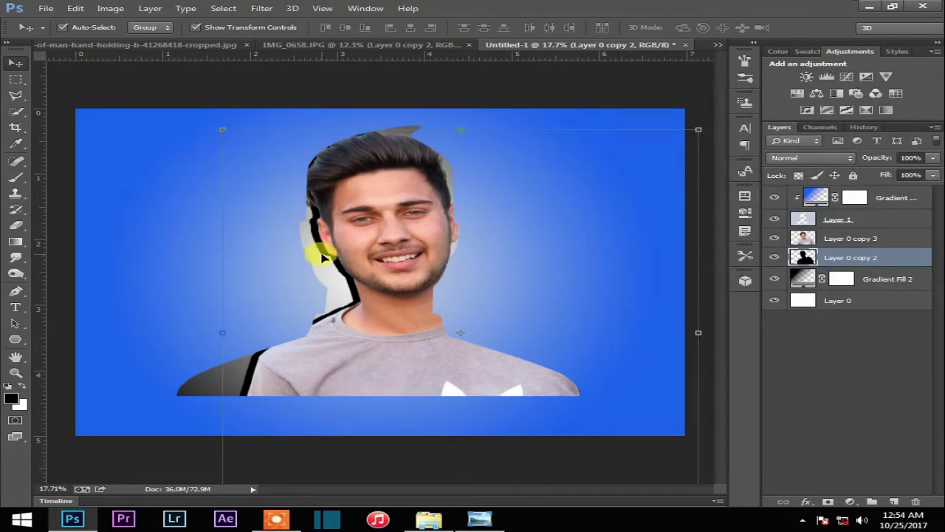
Nudge the black copy slightly further left and soften it with a Gaussian Blur of about 60.7 pixels
key("shift+Left")
key("shift+Left")
key("Down")
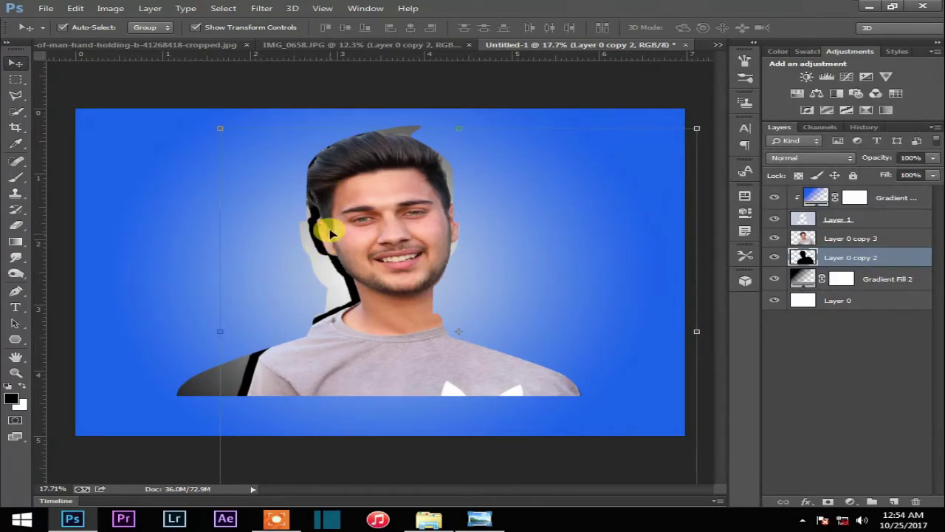
left_click(262, 9)
mouse_move(277, 141)
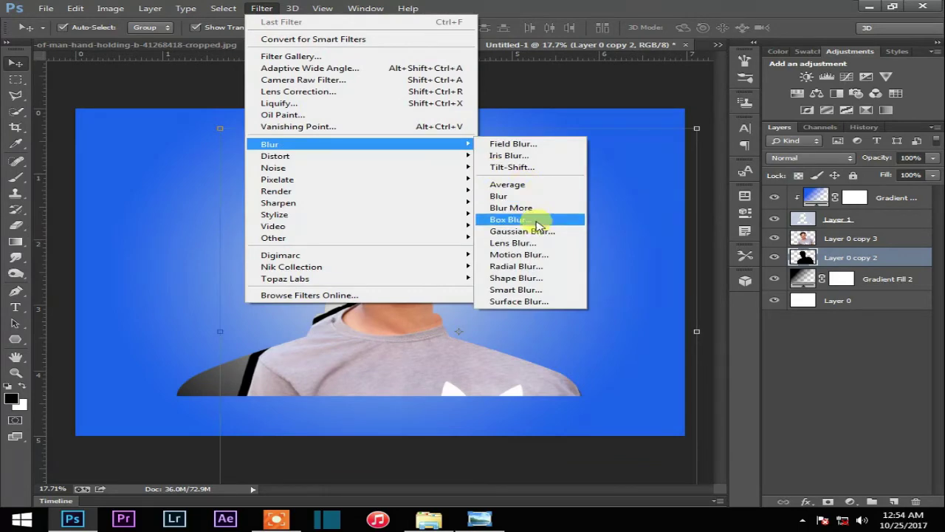
left_click(539, 213)
left_click(743, 272)
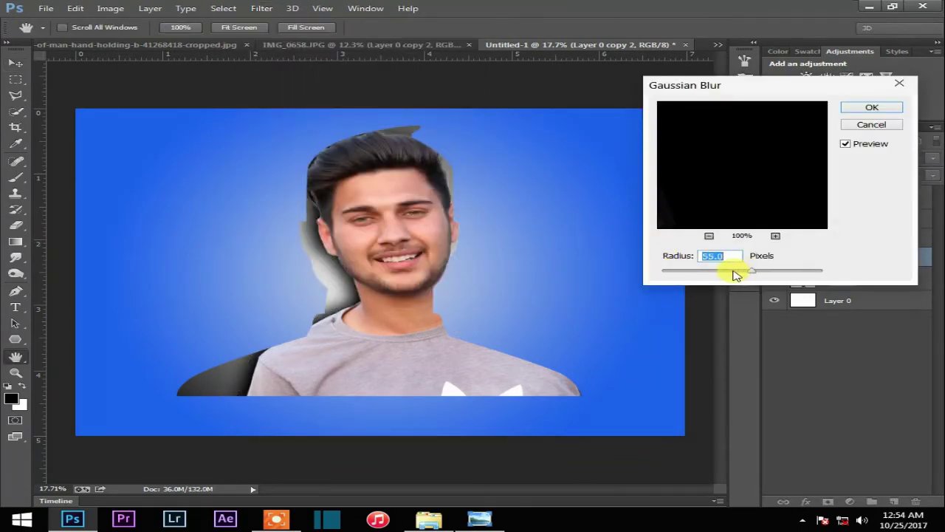
left_click_drag(740, 271, 751, 271)
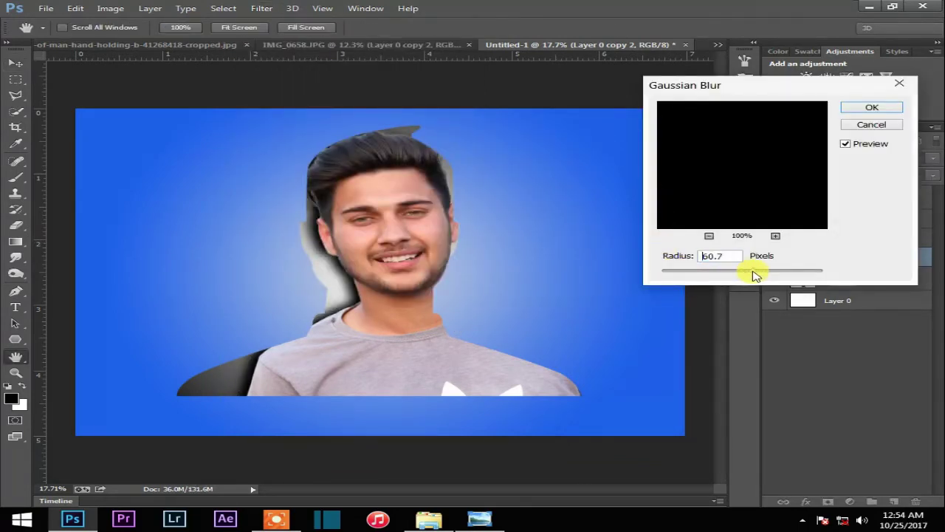
left_click(871, 126)
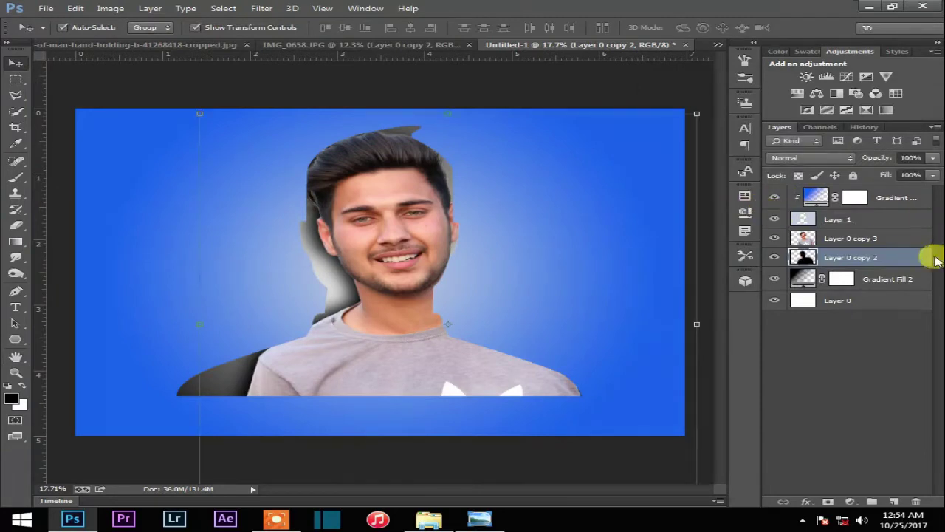
Lower the fill of the blurred shadow layer to 80% and the fill of Gradient Fill 2 to 66%
left_click(934, 175)
left_click_drag(928, 188, 911, 192)
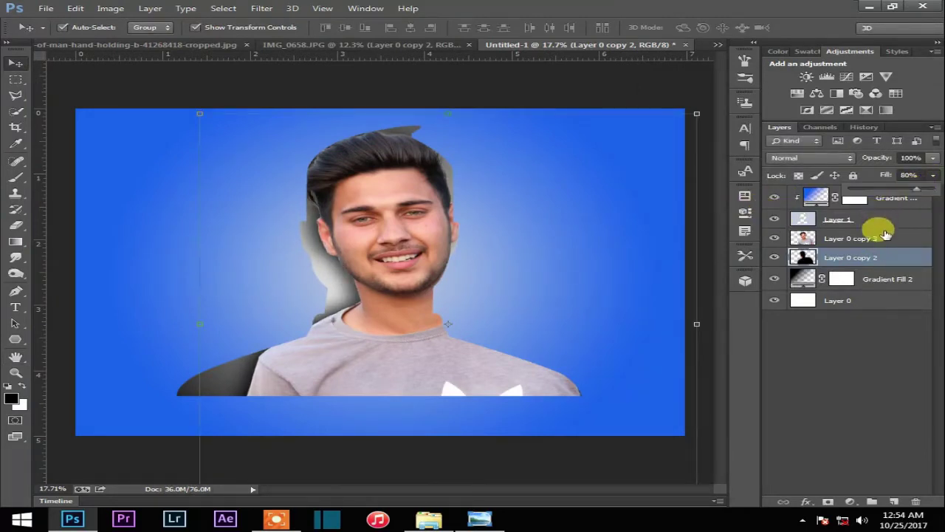
left_click(884, 280)
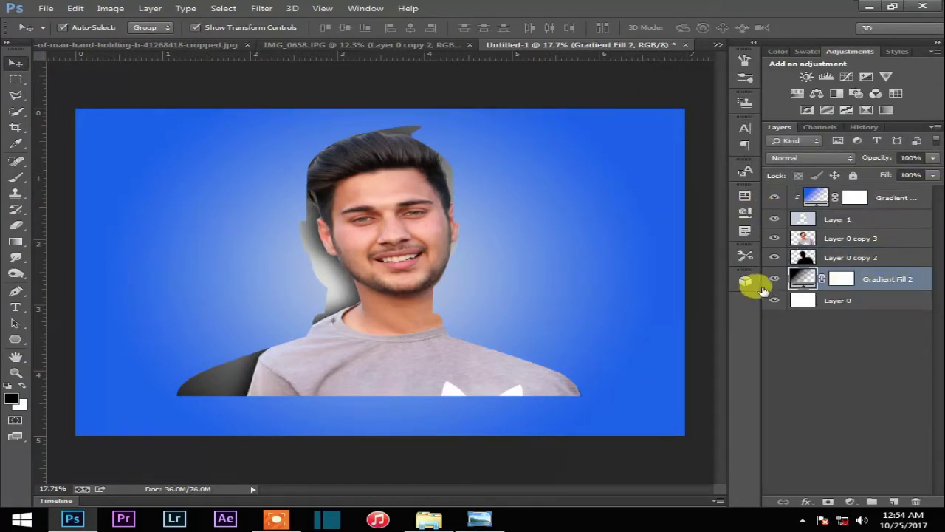
left_click(775, 278)
left_click(775, 280)
left_click(774, 278)
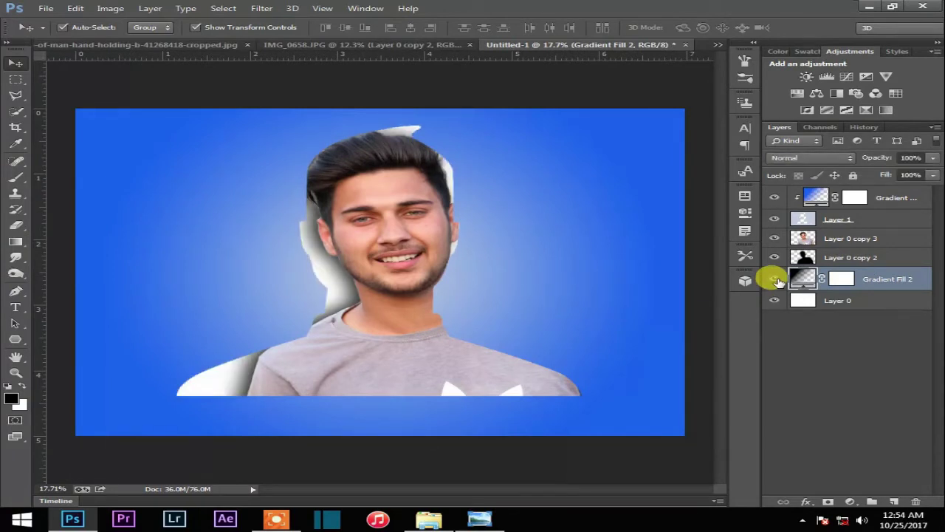
left_click(775, 276)
left_click(933, 175)
left_click_drag(931, 189, 894, 192)
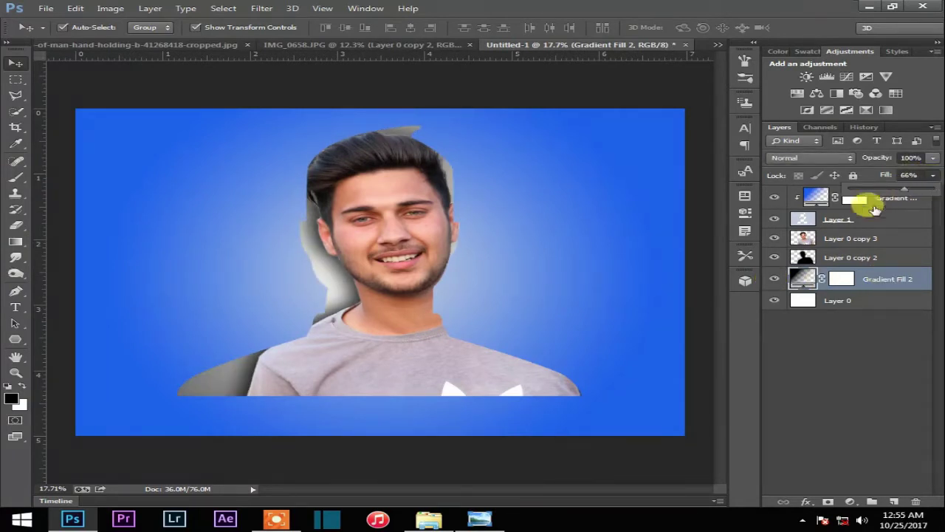
left_click(841, 367)
Move the man and his shadow layer together slightly lower within the silhouette
left_click(384, 234)
left_click(832, 259, "shift")
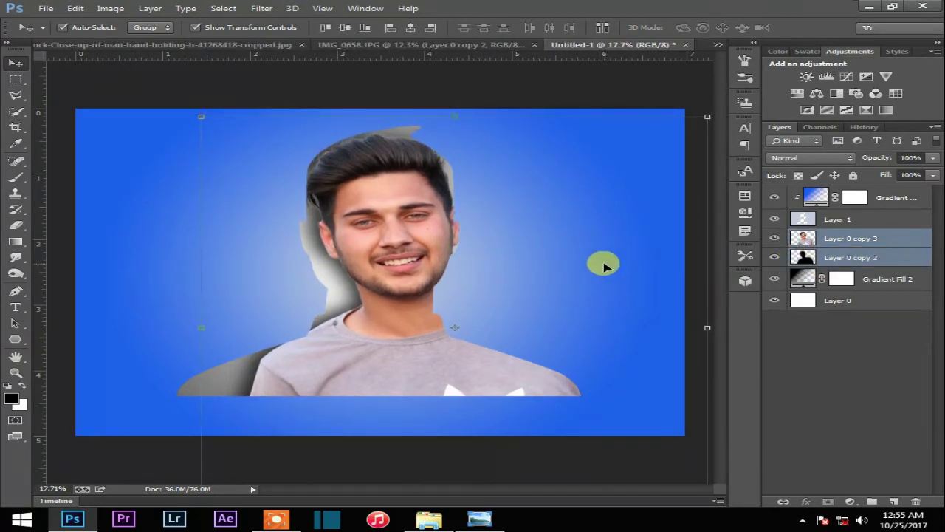
left_click(586, 212)
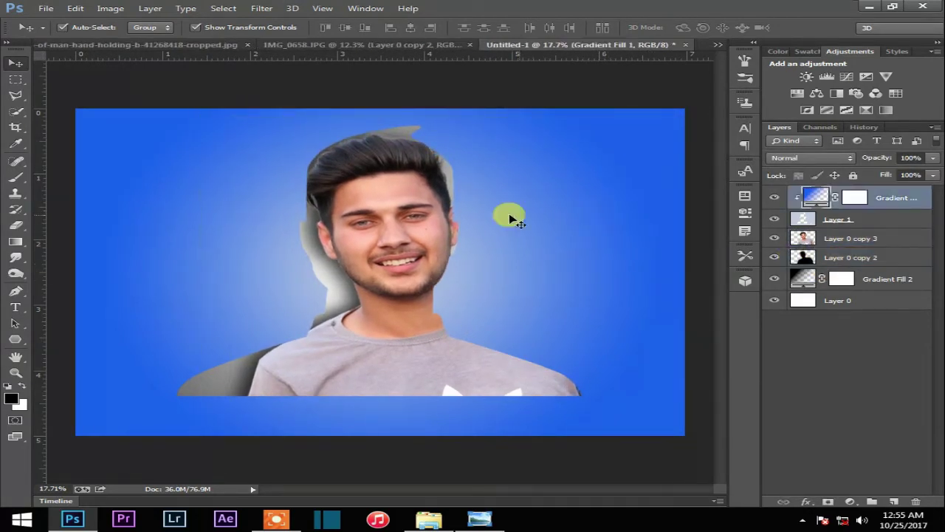
Switch to the hand image and make a Quick Selection of the thumb and fingers
left_click(159, 49)
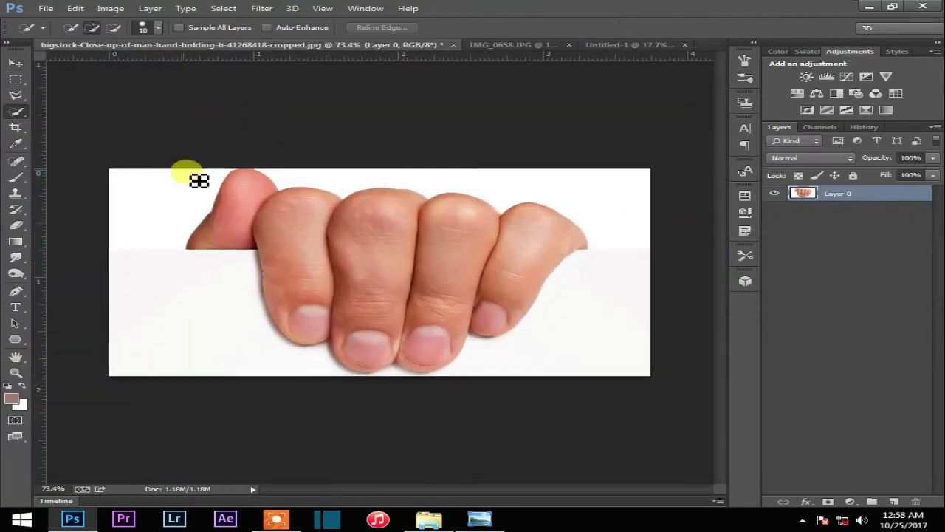
mouse_move(197, 179)
left_mouse_down()
mouse_move(247, 188)
mouse_move(286, 227)
mouse_move(351, 245)
mouse_move(536, 253)
mouse_move(563, 244)
mouse_move(509, 322)
mouse_move(261, 274)
left_mouse_up()
scroll(273, 232, "up", 5)
Refine the selection along the finger edges, subtracting the white background and soft shadows around the fingertips
left_click_drag(273, 232, 285, 277)
scroll(310, 272, "down", 5)
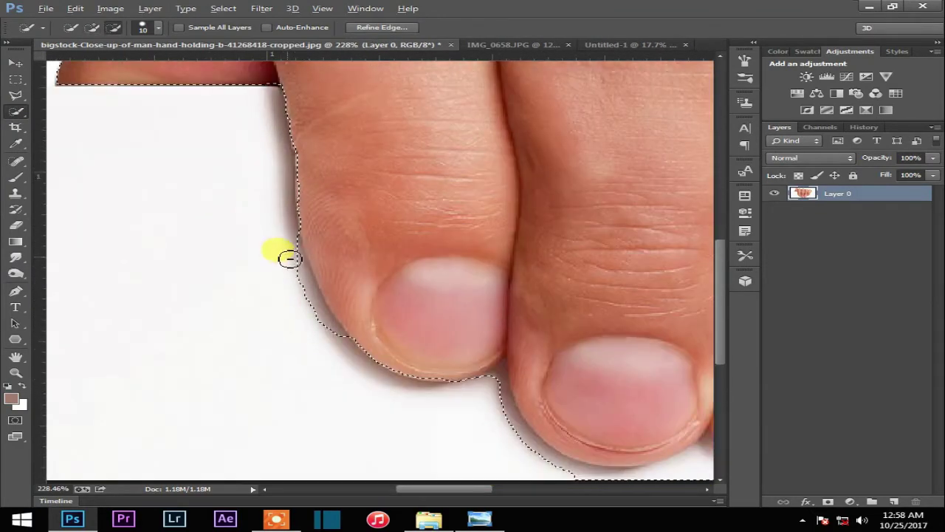
left_click_drag(443, 274, 329, 235)
mouse_move(338, 298)
left_mouse_down()
mouse_move(338, 322)
mouse_move(361, 363)
mouse_move(417, 394)
mouse_move(477, 406)
mouse_move(401, 374)
mouse_move(353, 282)
mouse_move(262, 293)
left_mouse_up()
left_click_drag(369, 269, 205, 216)
mouse_move(303, 338)
left_mouse_down()
mouse_move(363, 332)
mouse_move(455, 345)
mouse_move(380, 319)
mouse_move(422, 307)
mouse_move(441, 322)
mouse_move(372, 306)
mouse_move(268, 338)
mouse_move(300, 337)
mouse_move(288, 331)
mouse_move(497, 279)
left_mouse_up()
left_click_drag(569, 241, 333, 265)
left_click_drag(382, 237, 464, 254)
scroll(468, 254, "down", 5)
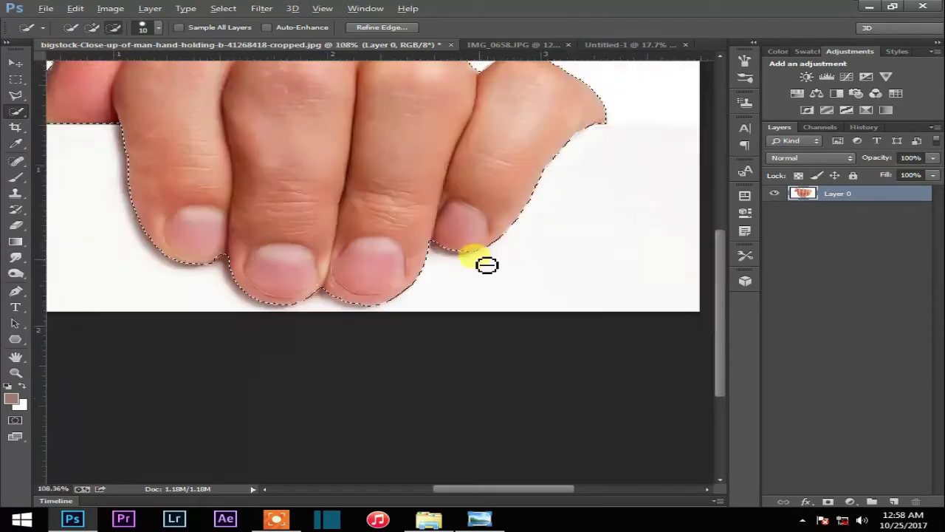
Mask the hand with the selection and apply the mask on a duplicate of the layer
left_click(828, 501)
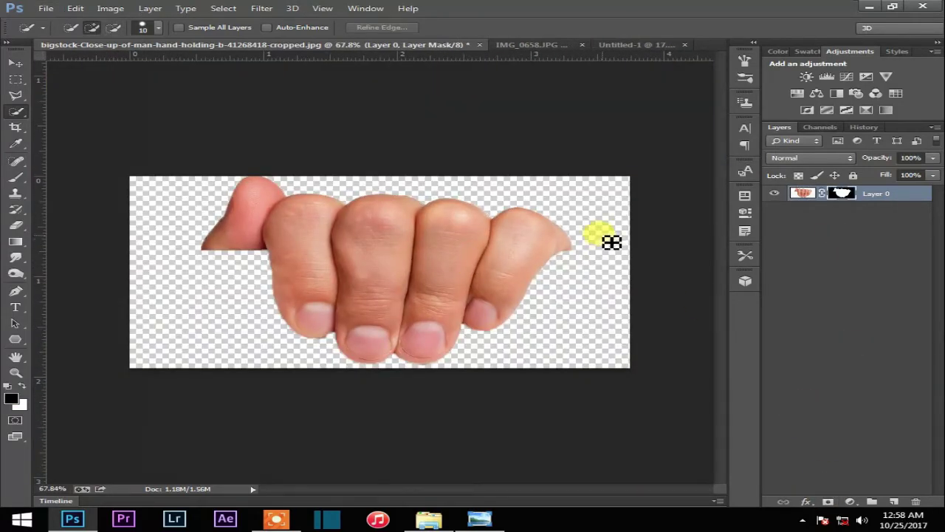
key("ctrl+j")
right_click(841, 193)
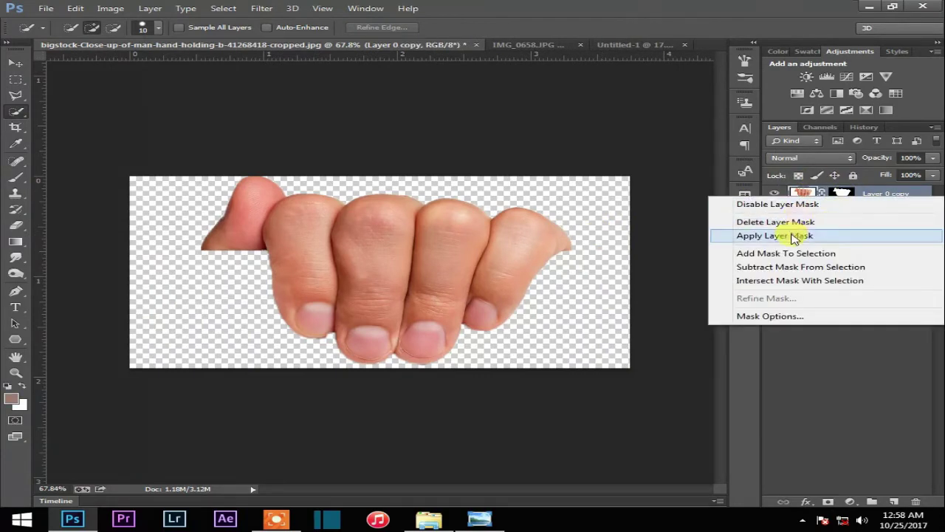
left_click(831, 234)
Bring the cut-out hand into Untitled-1 at the silhouette's lower-left edge, with its layer below Layer 1
key("v")
left_click_drag(362, 201, 299, 369)
left_click_drag(892, 193, 849, 241)
Merge the blue gradient fill with Layer 1 and move the hand layer above the merged layer
left_click(886, 196)
left_click(865, 220, "ctrl")
right_click(863, 220)
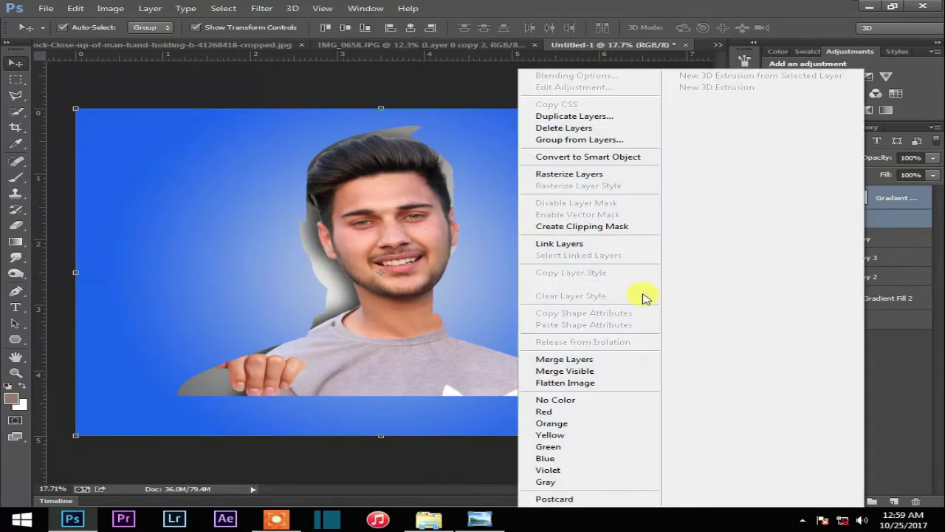
left_click(564, 359)
left_click_drag(834, 214, 842, 194)
Move the hand over the silhouette's bottom edge and flip it horizontally
left_click_drag(283, 364, 298, 390)
right_click(301, 384)
left_click(389, 359)
left_click(825, 26)
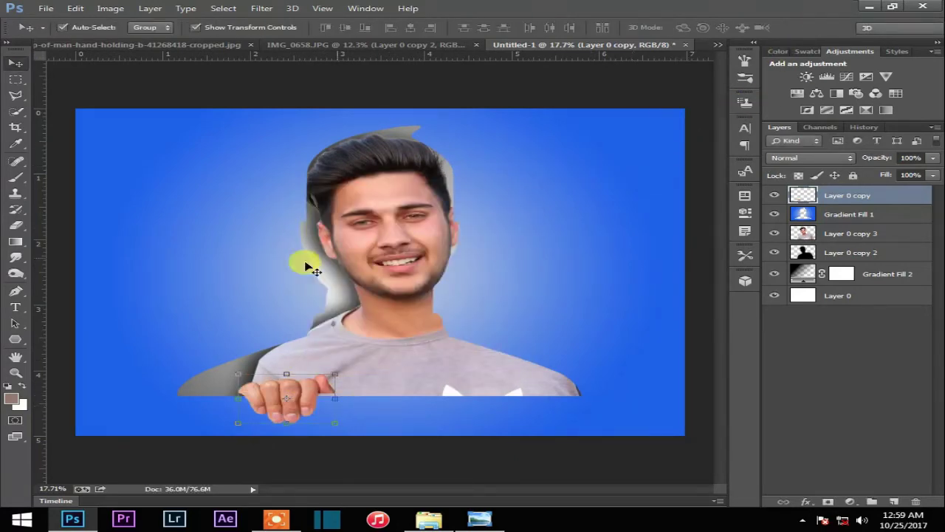
Scale the hand down slightly and place it gripping the silhouette's bottom edge below the man's shoulder
left_click(81, 204)
scroll(284, 402, "up", 3)
scroll(339, 384, "up", 3)
left_click_drag(336, 375, 339, 375)
scroll(339, 375, "down", 3)
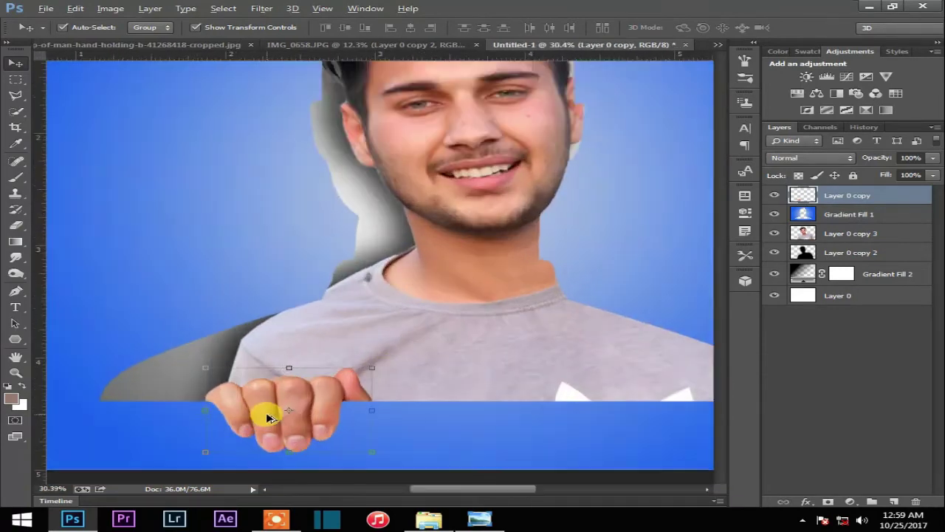
key("ctrl+t")
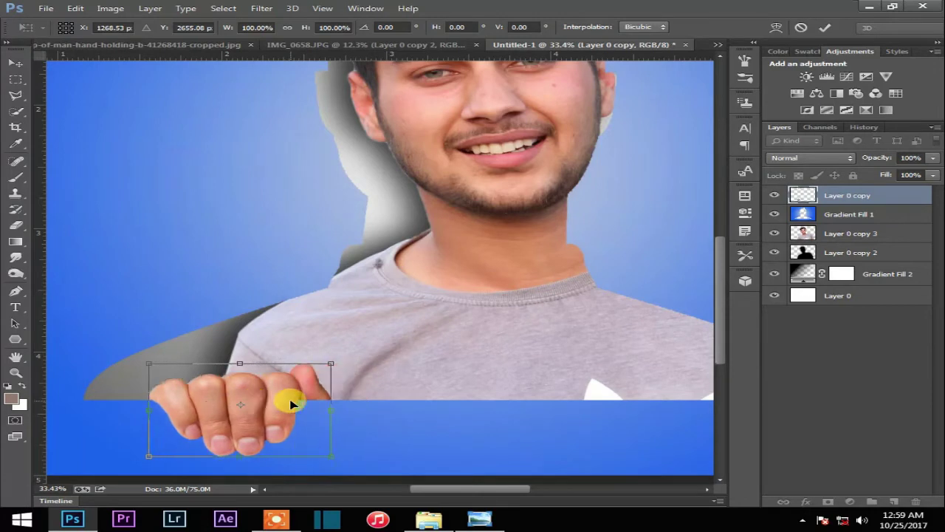
left_click_drag(293, 403, 223, 415)
left_click_drag(140, 361, 174, 383)
left_click(821, 33)
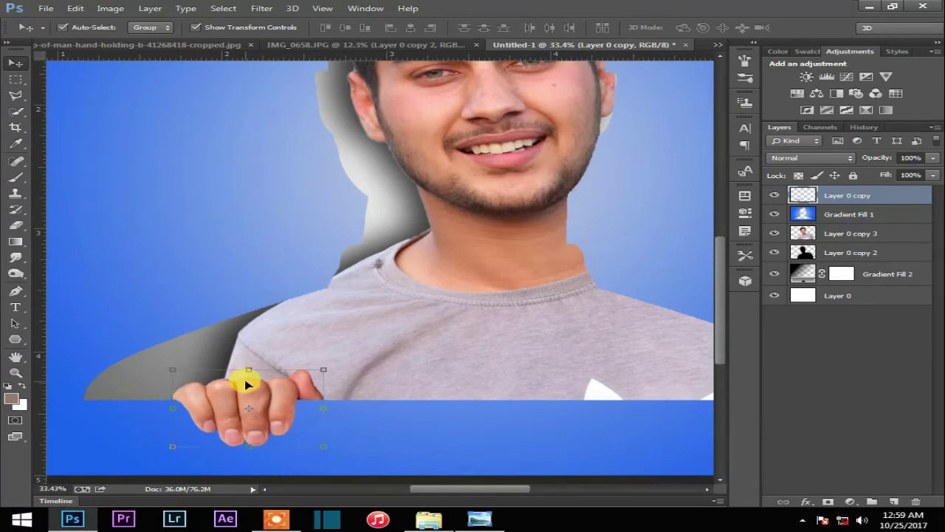
Scale the hand down to about 90% and nudge it up onto the silhouette's bottom edge
left_click(373, 344)
scroll(365, 342, "down", 10)
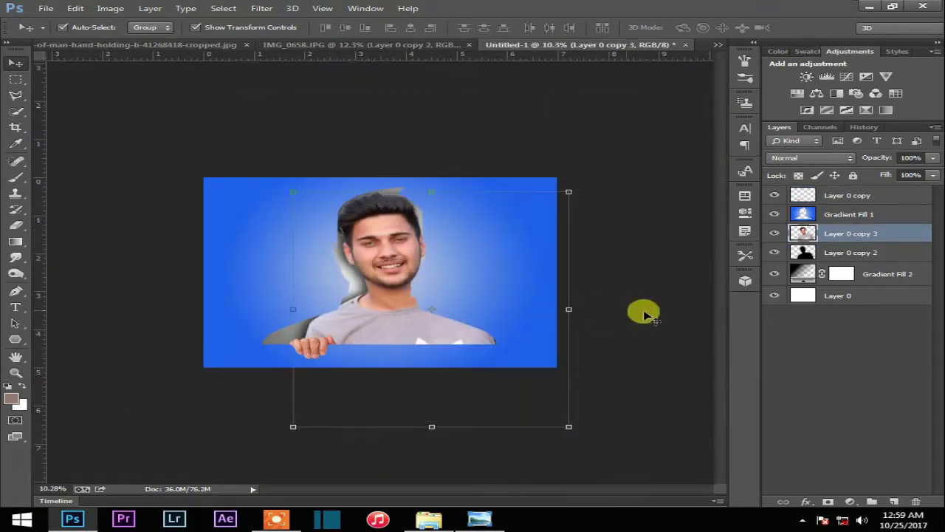
left_click(613, 314)
scroll(354, 341, "up", 5)
left_click(274, 387)
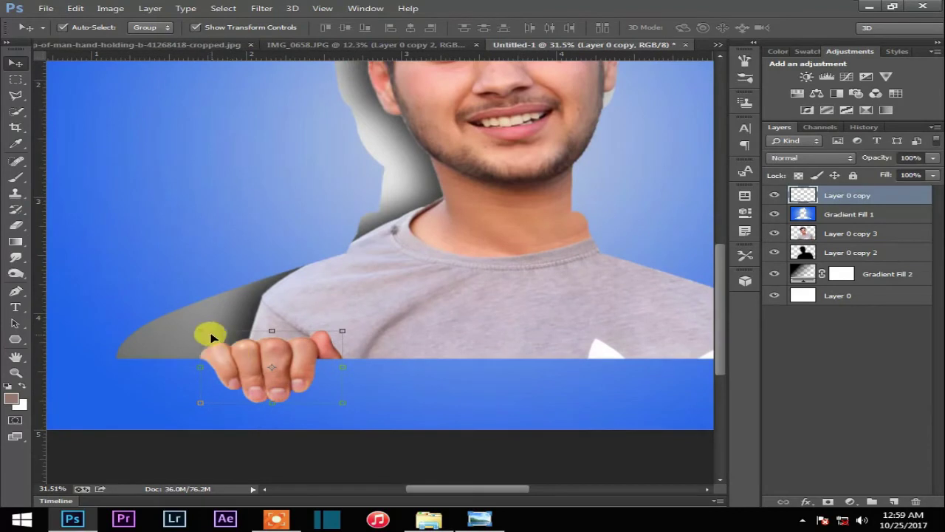
left_click_drag(190, 330, 207, 338)
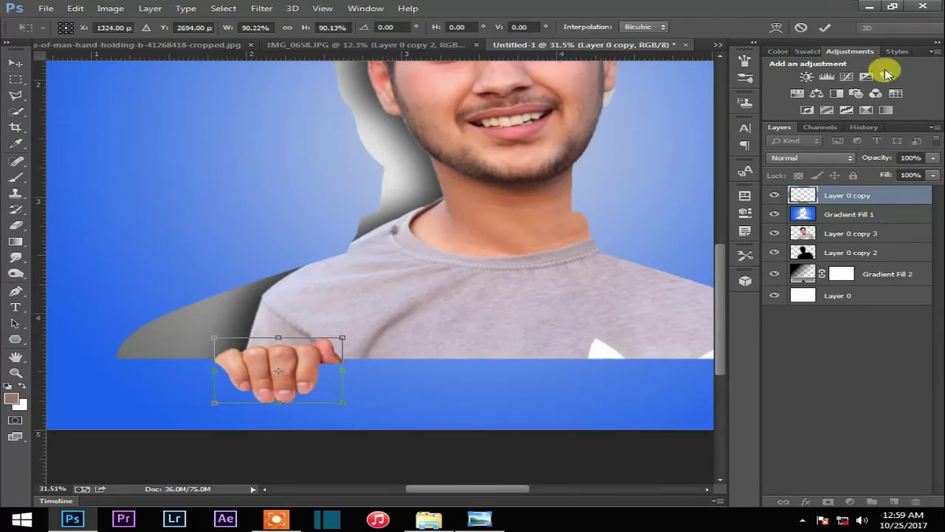
left_click(827, 29)
key("shift+Up")
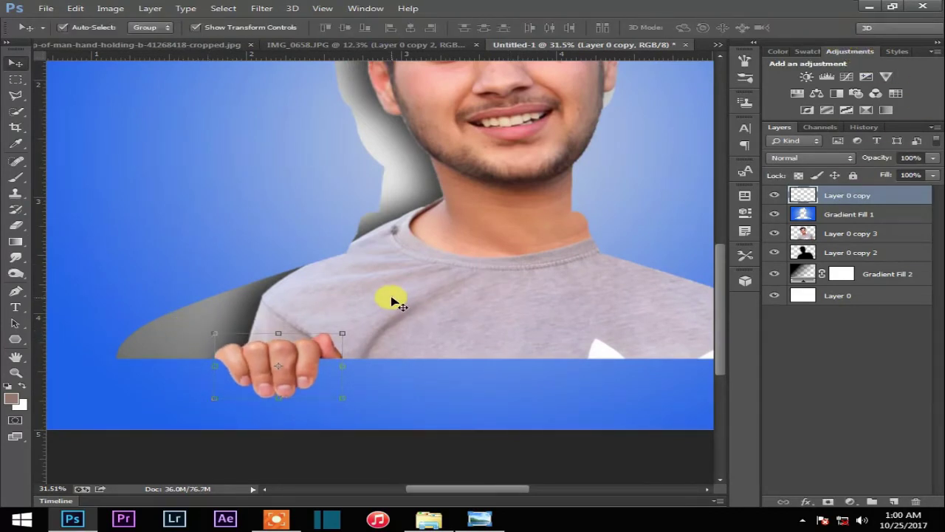
Duplicate the hand layer, Layer 0 copy
left_click(403, 378)
scroll(380, 379, "down", 5)
scroll(332, 387, "up", 1)
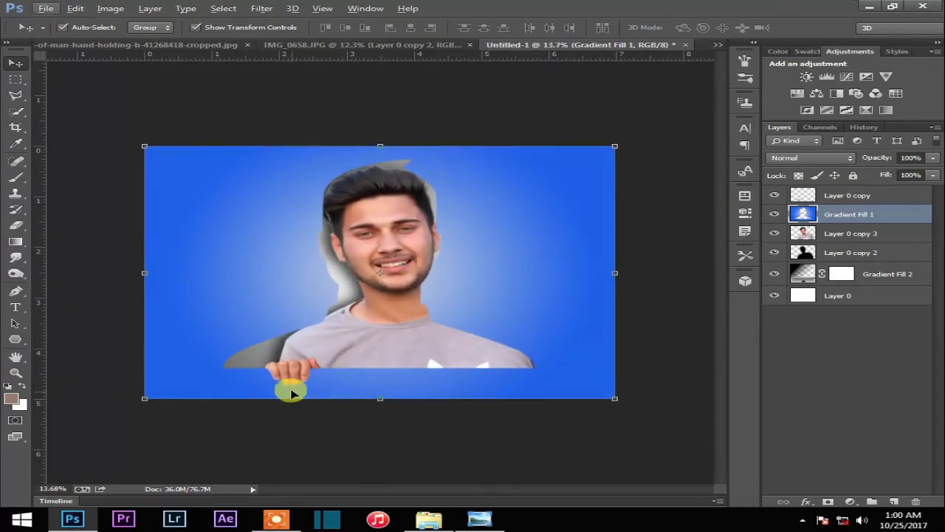
scroll(283, 379, "up", 8)
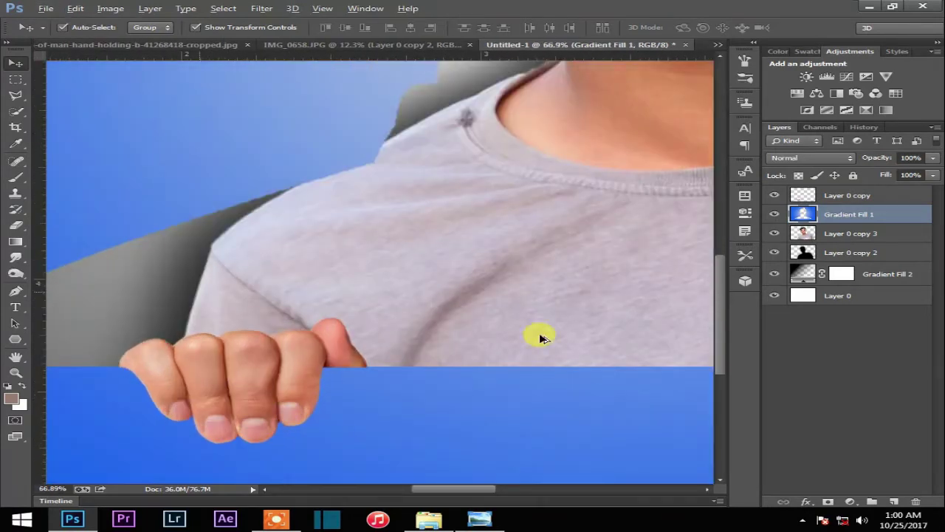
left_click(834, 203)
scroll(317, 374, "down", 3)
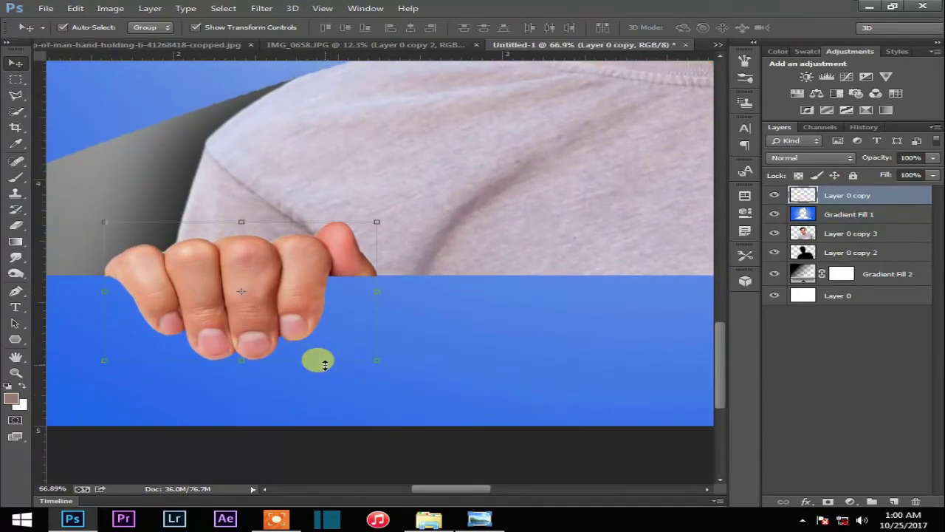
key("ctrl+j")
Nudge the lower hand layer, Layer 0 copy, slightly down beneath its duplicate
left_click(786, 209)
left_click(774, 196)
left_click(843, 198)
left_click(835, 215)
key("Down")
key("Down")
key("Down")
key("Down")
key("Down")
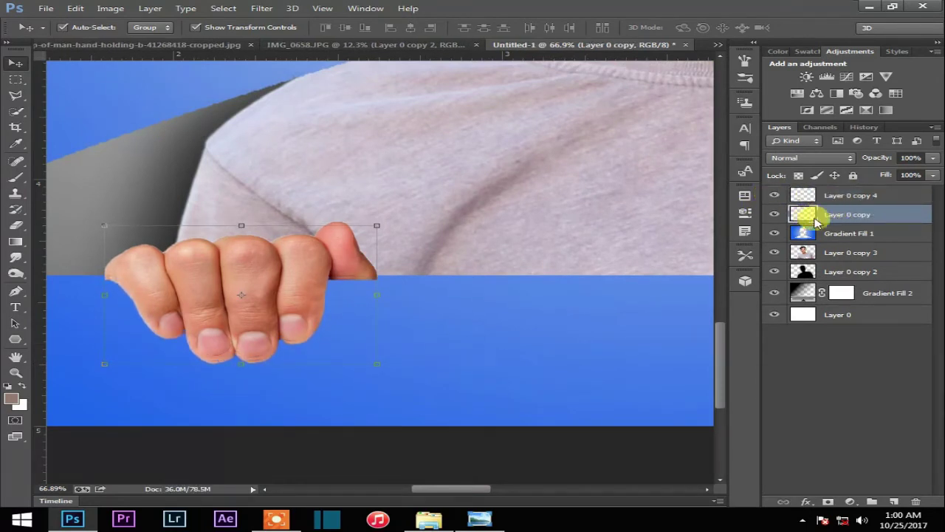
Blacken the lower hand layer, Layer 0 copy, with Levels by setting the white output level to 0, and nudge it up slightly
key("ctrl+j")
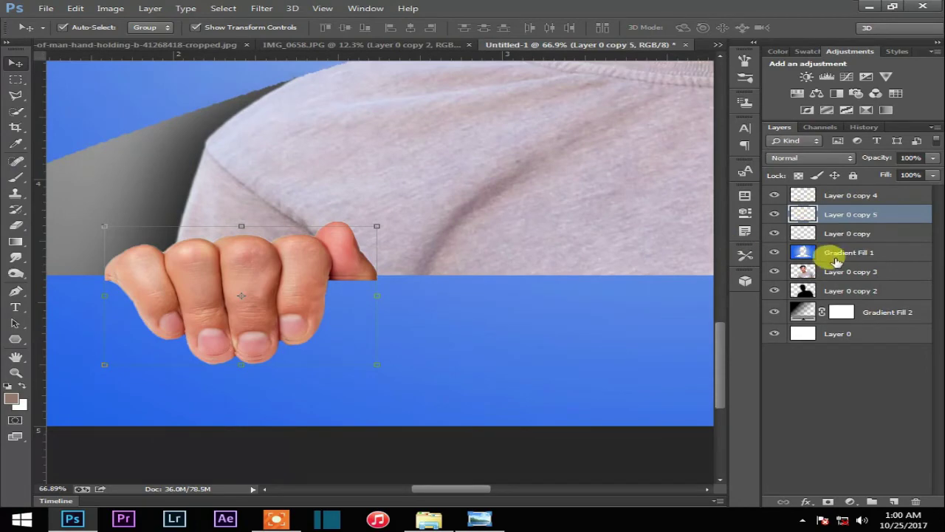
key("ctrl+z")
key("ctrl+l")
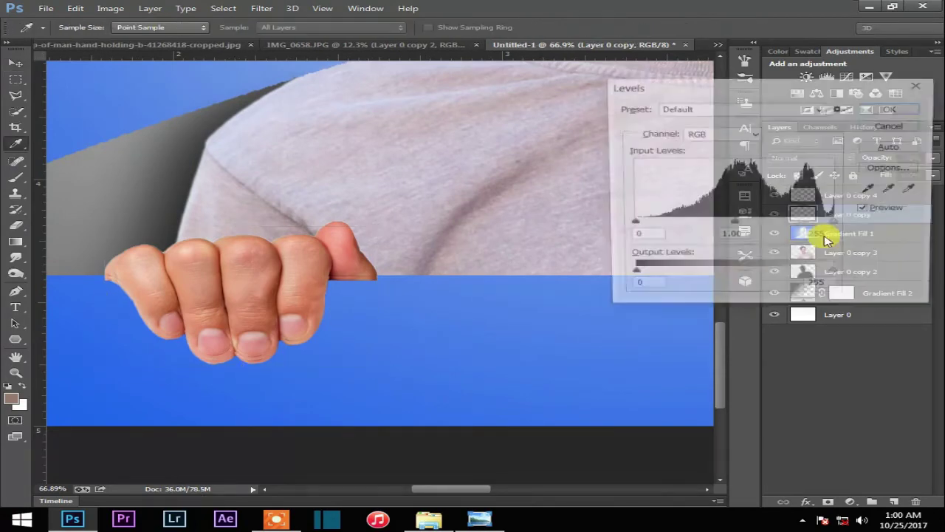
left_click_drag(641, 284, 617, 285)
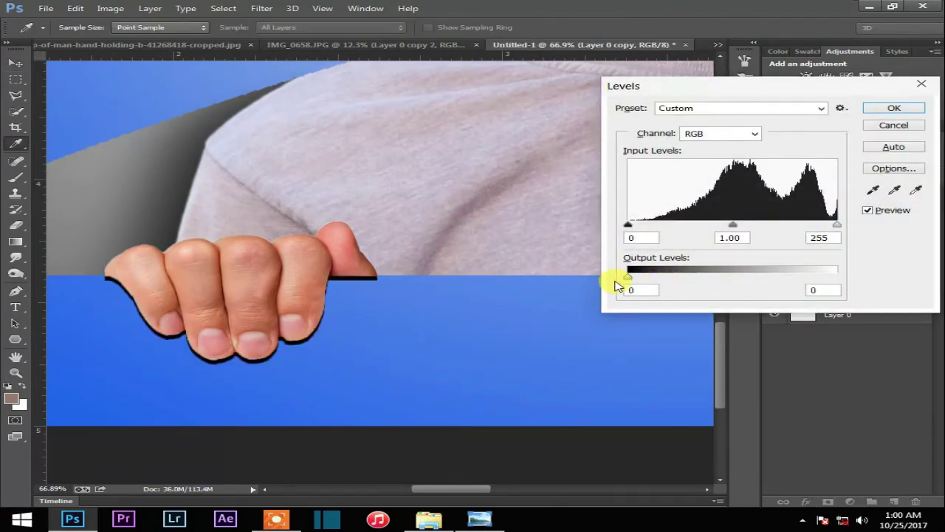
left_click(886, 108)
key("Up")
key("Up")
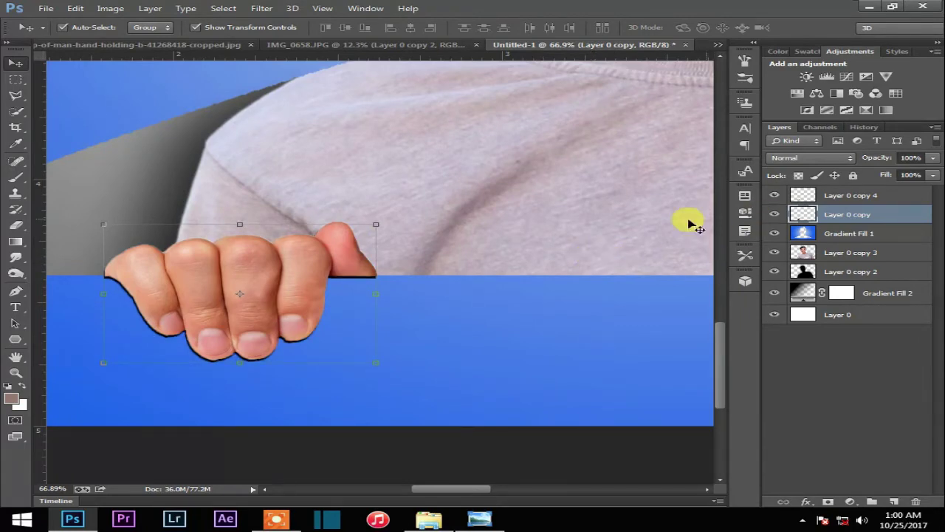
Soften the black hand layer into a shadow with a Gaussian Blur of 9.8 pixels radius
left_click(262, 8)
mouse_move(313, 145)
left_click(533, 234)
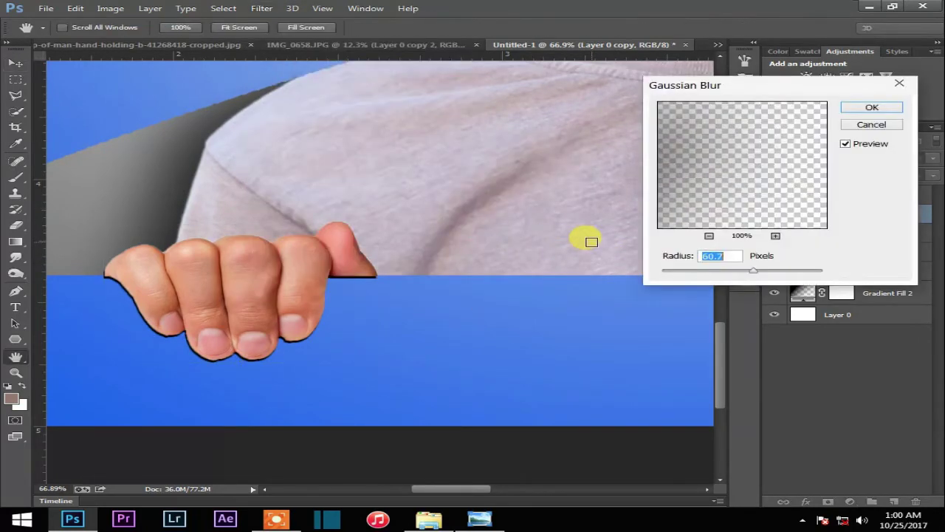
left_click_drag(837, 279, 737, 275)
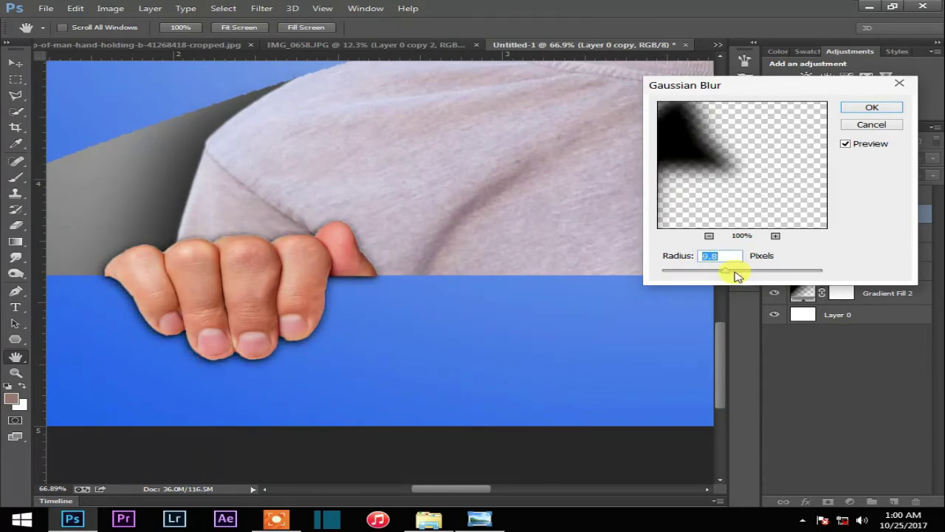
left_click(871, 112)
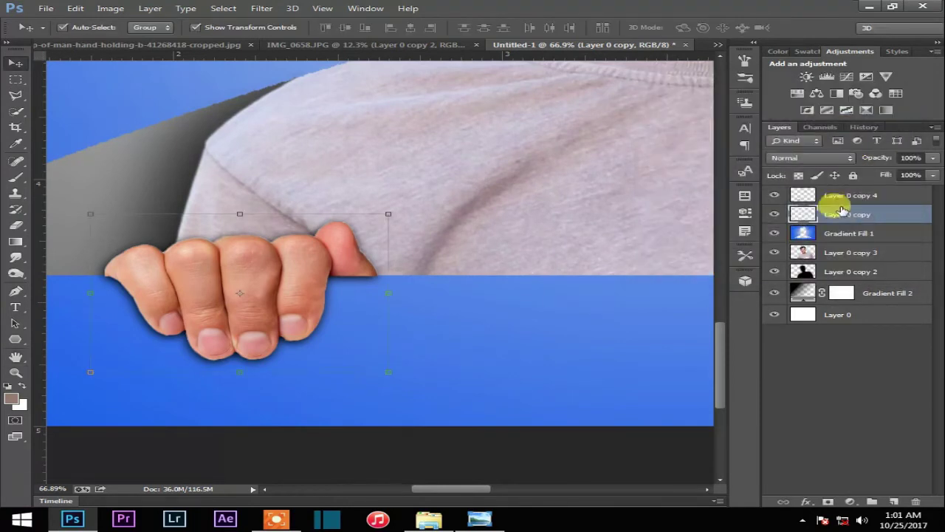
Erase the blurred shadow above the knuckles and around the thumb on Layer 0 copy
key("e")
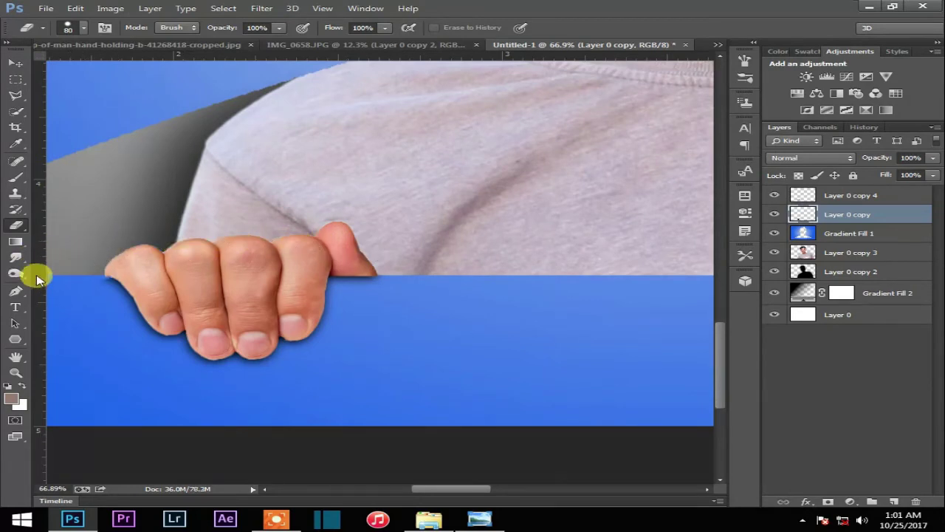
key("ctrl+z")
scroll(66, 231, "up", 3)
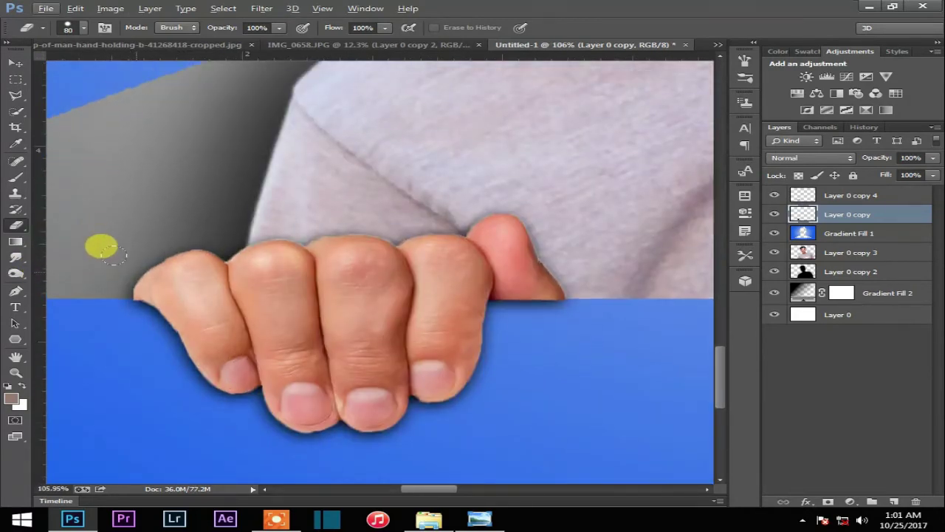
left_click_drag(274, 208, 550, 223)
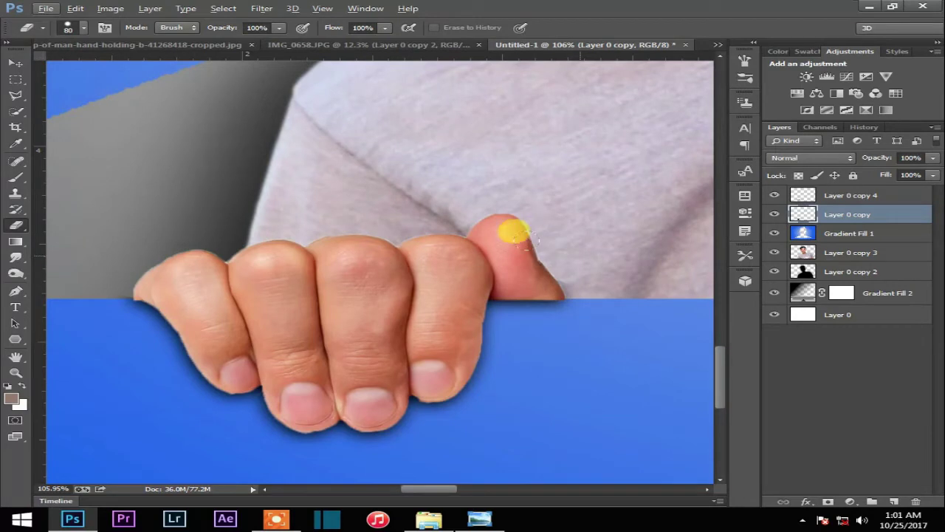
Nudge Layer 0 copy 4 and its shadow Layer 0 copy together to align the hand with the silhouette's bottom edge
left_click(827, 195, "shift")
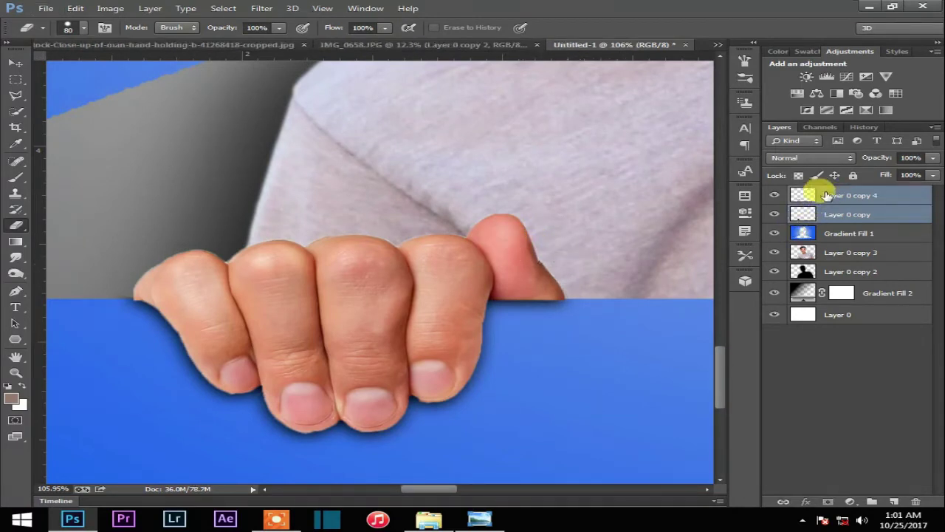
left_click(17, 63)
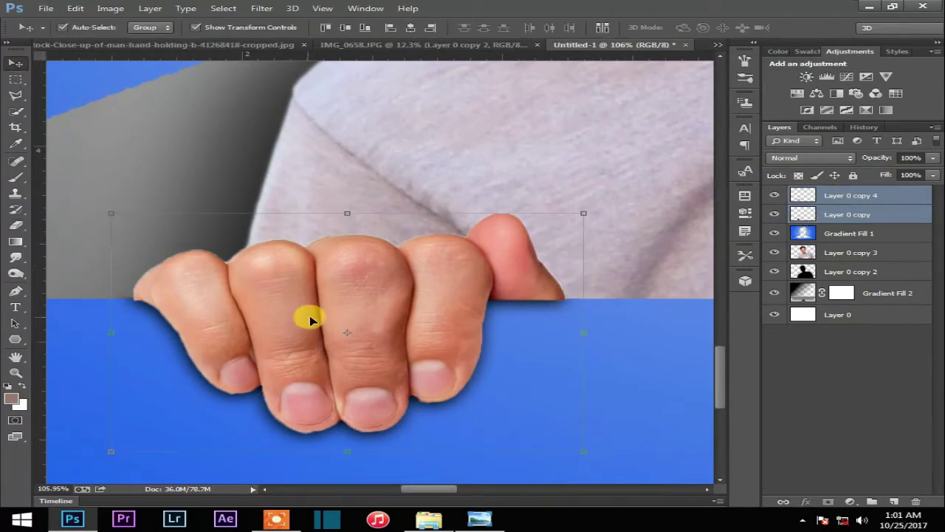
key("Down")
key("Down")
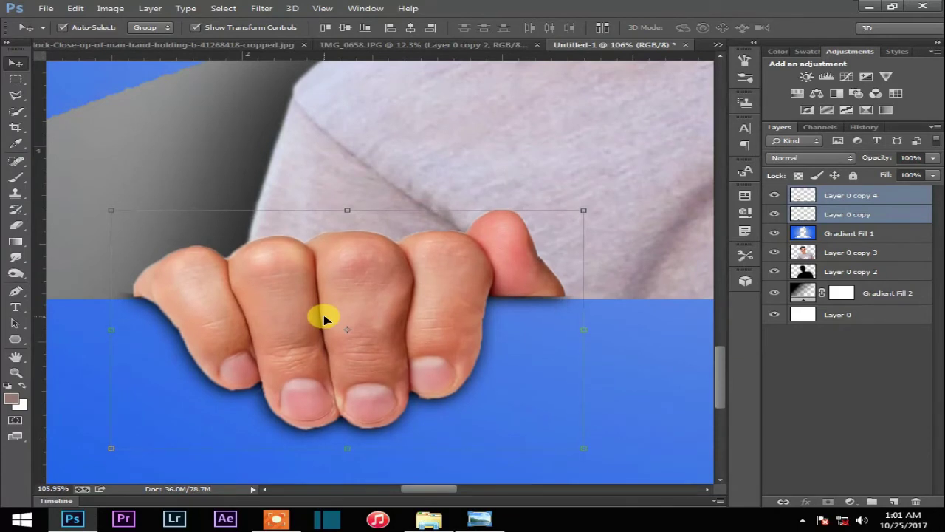
left_click(858, 213)
key("e")
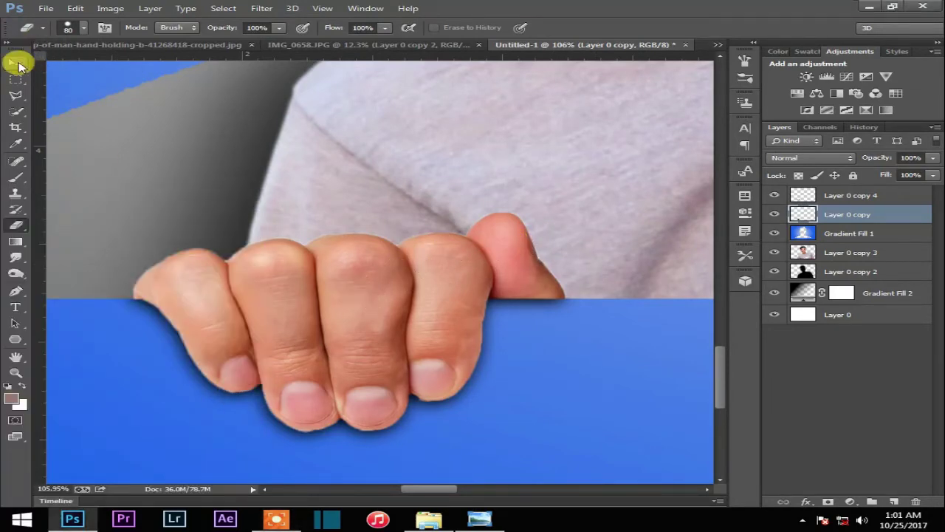
left_click(15, 63)
Scale the man and his shadow, Layer 0 copy 3 and Layer 0 copy 2, together to about 95% and reposition them inside the silhouette
scroll(348, 169, "down", 4)
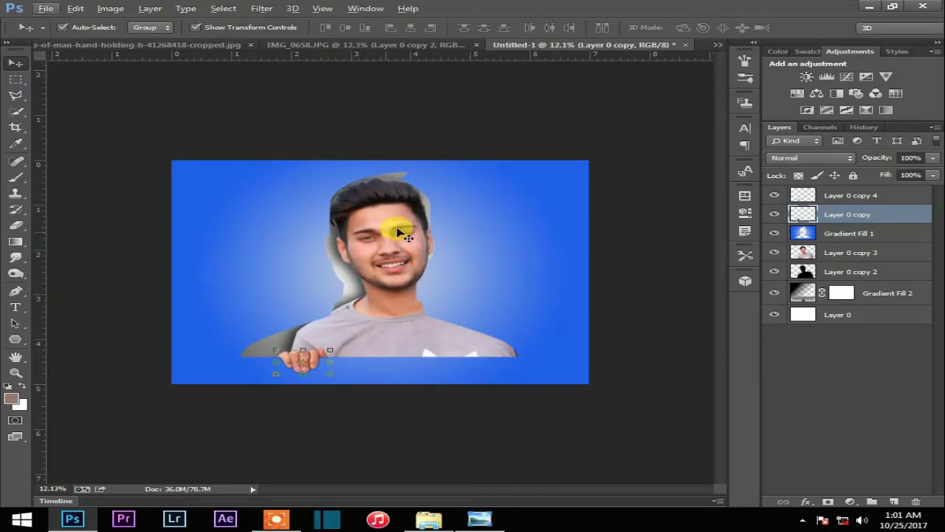
left_click(489, 212)
scroll(439, 196, "up", 2)
left_click(383, 228)
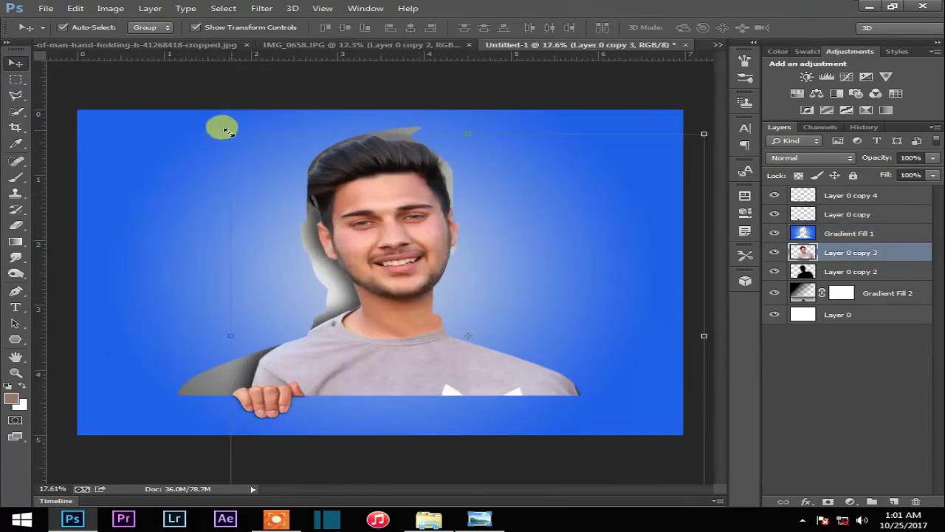
left_click(842, 271, "ctrl")
left_click_drag(212, 132, 226, 137)
left_click_drag(428, 233, 414, 219)
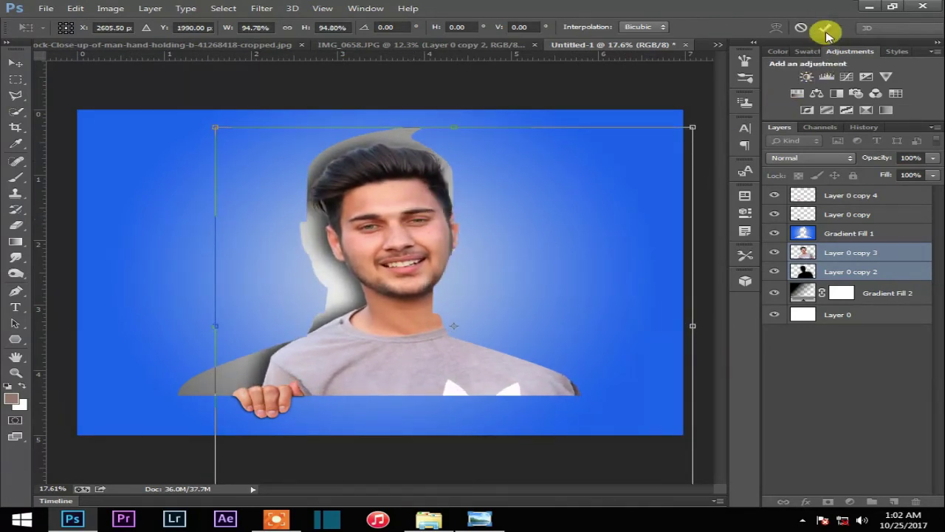
key("Return")
Scale the hand and its shadow layer together to about 95%, keeping the hand on the silhouette's bottom edge
scroll(277, 389, "up", 5)
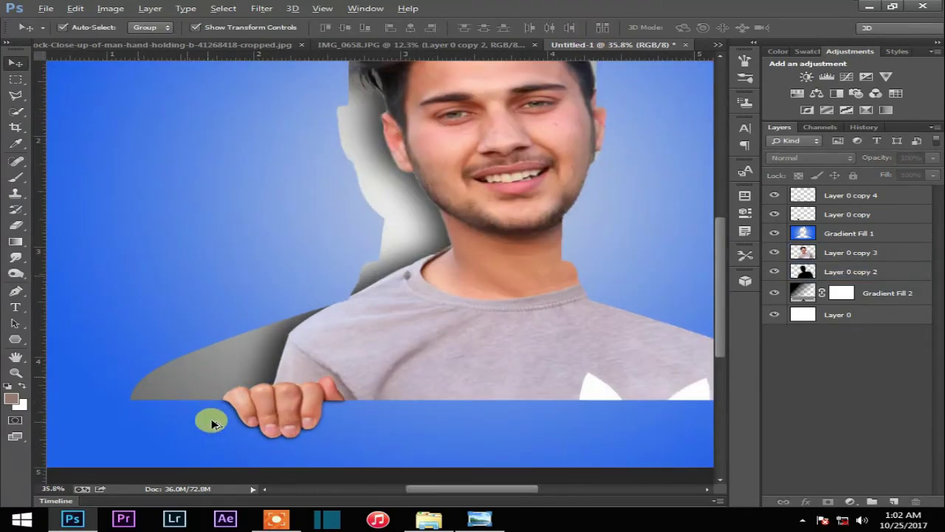
left_click(849, 195)
left_click(847, 214, "ctrl")
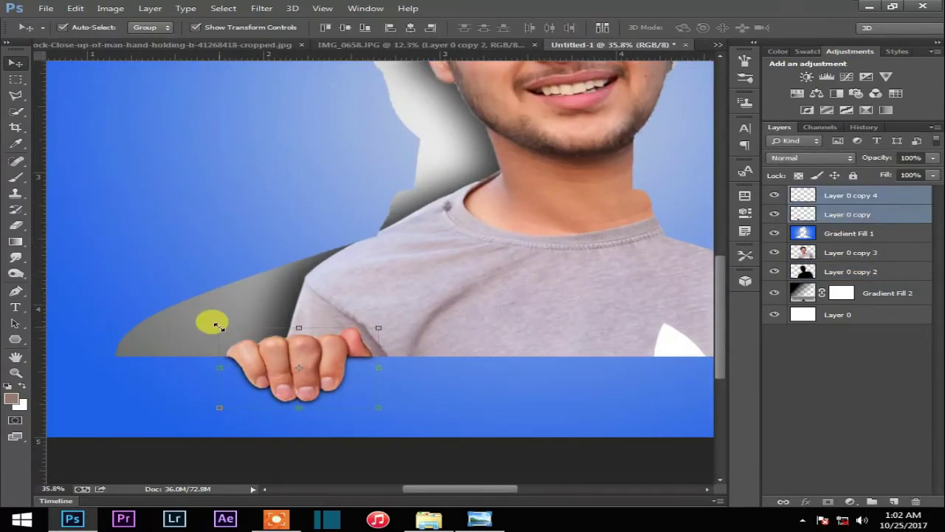
scroll(214, 325, "up", 5)
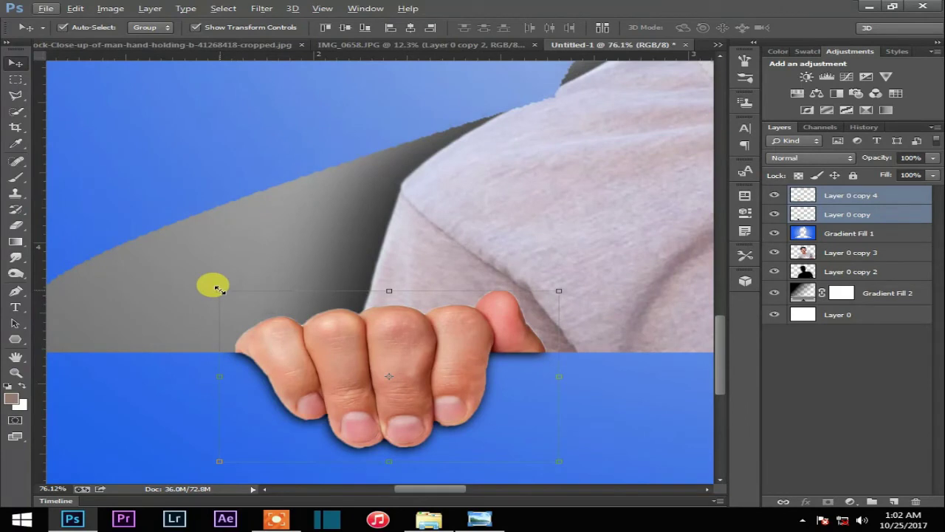
left_click_drag(218, 288, 235, 295)
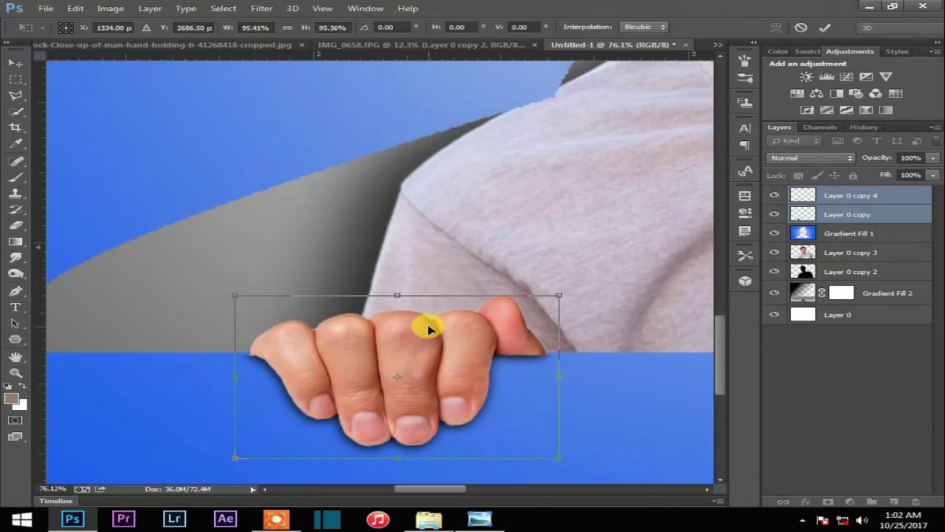
left_click(825, 27)
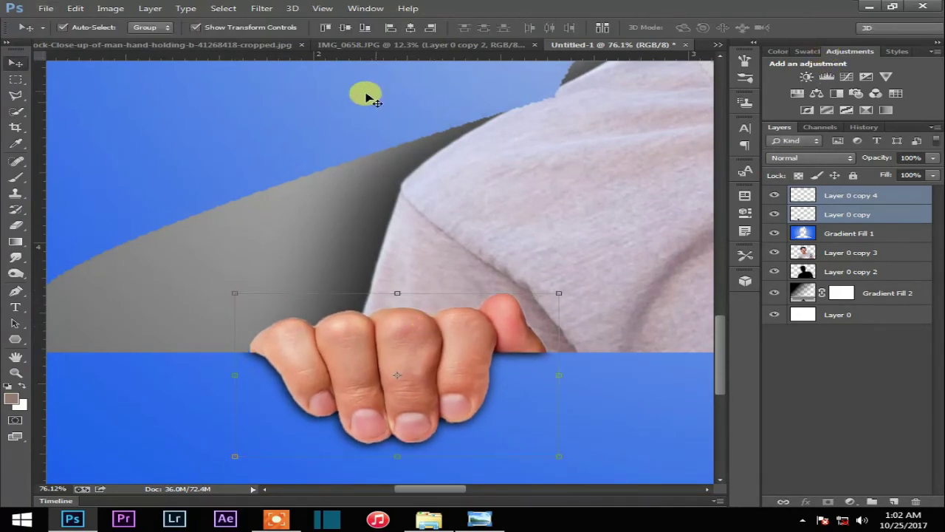
Duplicate the Gradient Fill 1 background layer
scroll(336, 128, "down", 6)
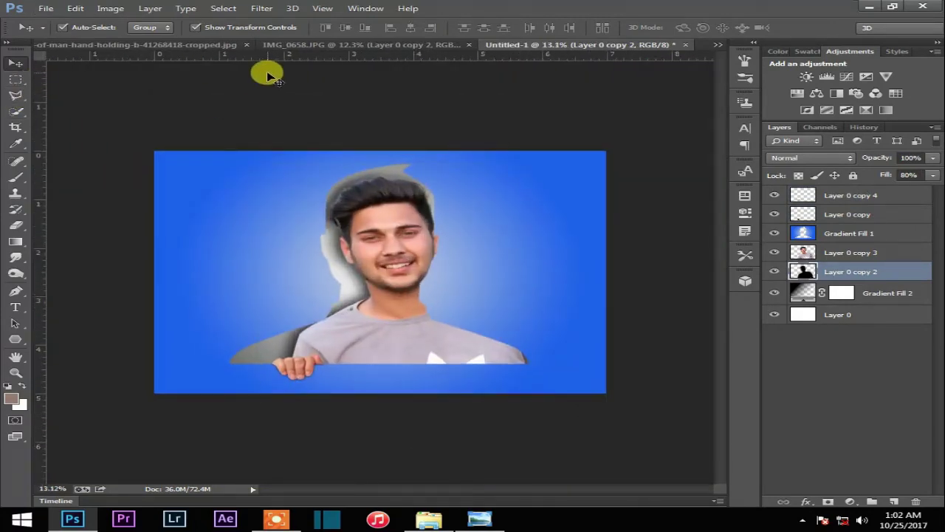
left_click(273, 77)
scroll(412, 199, "up", 2)
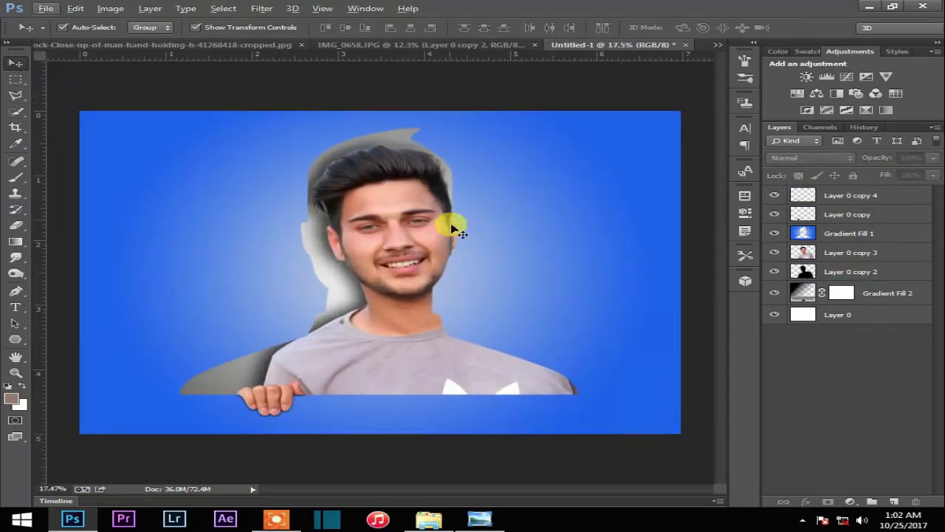
left_click(857, 234)
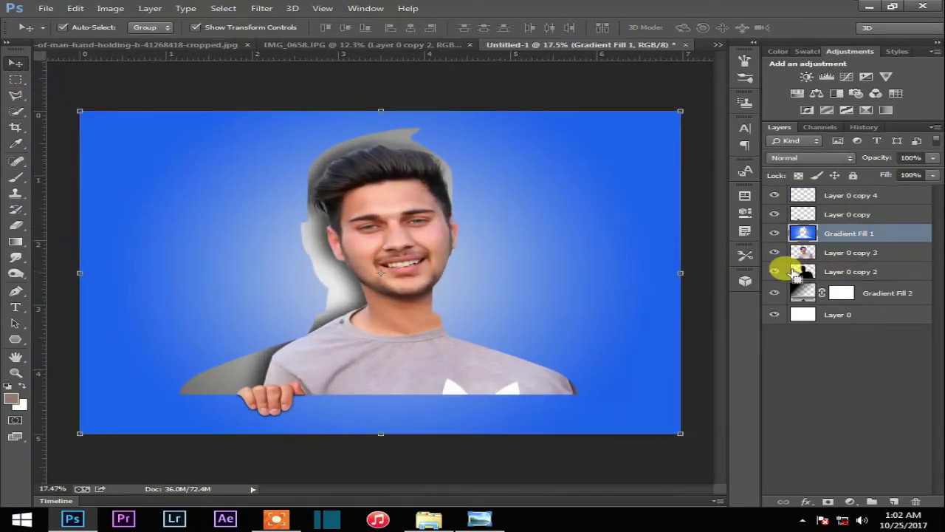
key("ctrl+j")
Blacken the lower Gradient Fill 1 layer with Levels by setting the white output level to 0, and nudge it left
left_click(851, 256)
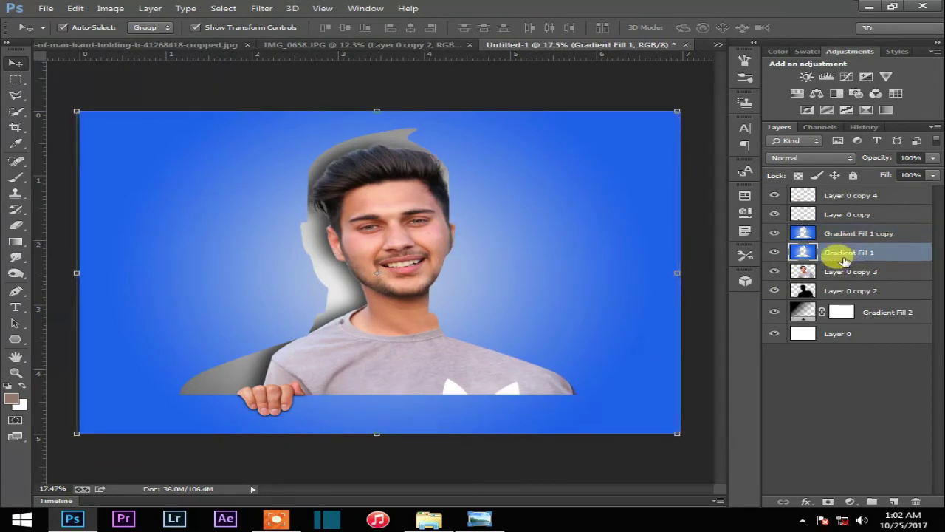
key("ctrl+l")
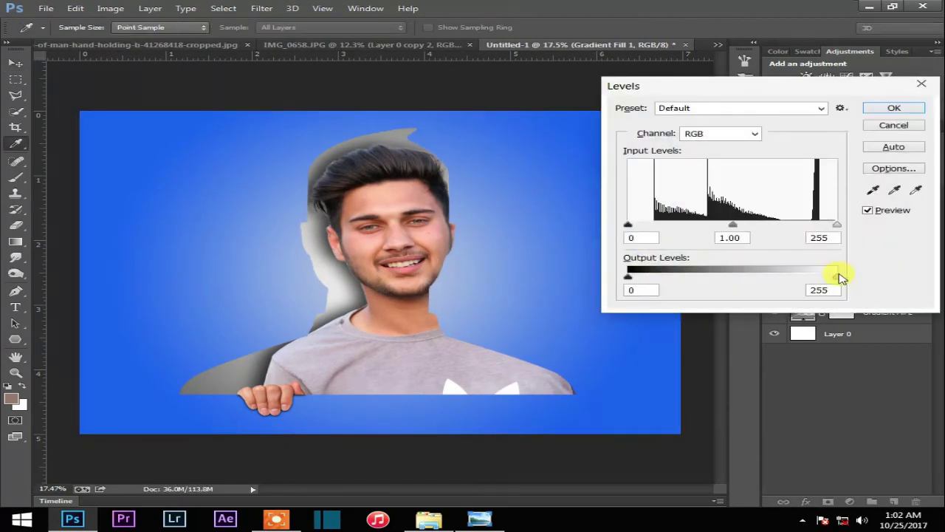
left_click_drag(612, 274, 575, 274)
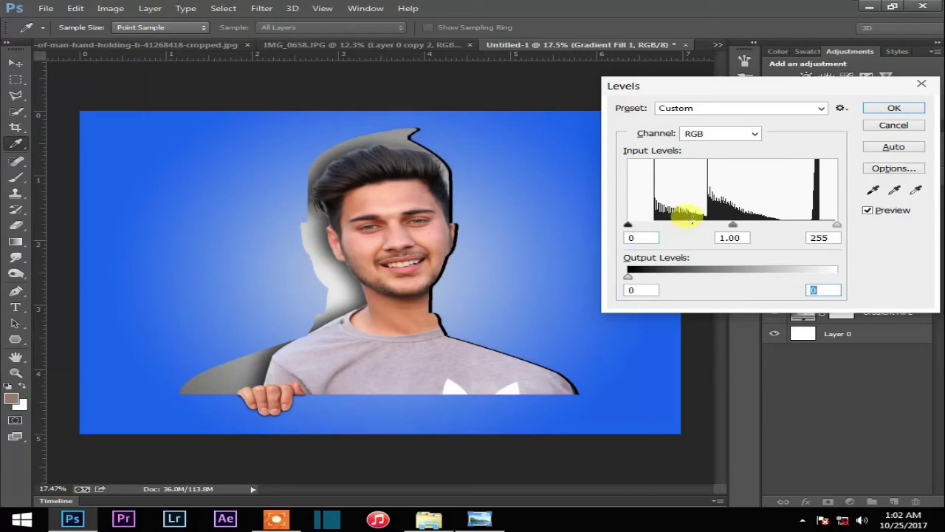
left_click(880, 111)
key("Left")
key("Left")
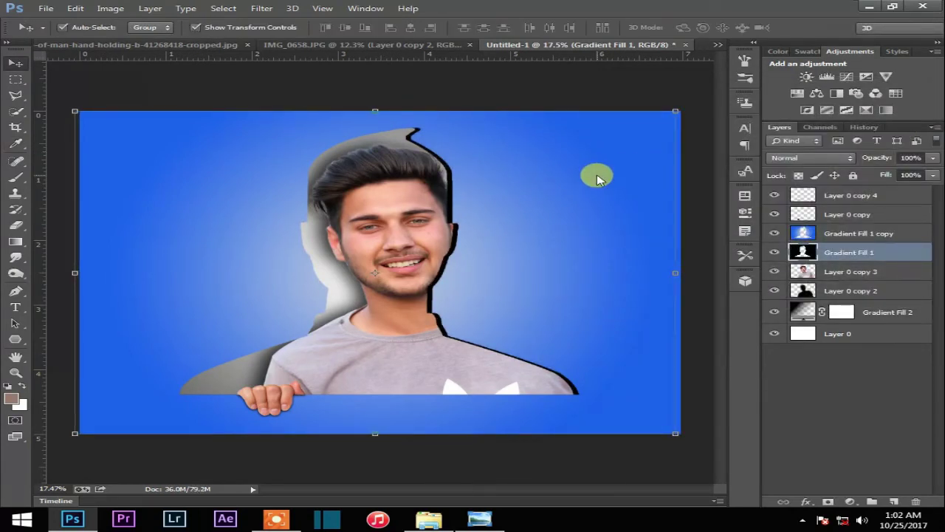
Soften the black Gradient Fill 1 layer into an inner shadow with a Gaussian Blur of 34.6 pixels radius
left_click(262, 9)
mouse_move(327, 143)
left_click(537, 235)
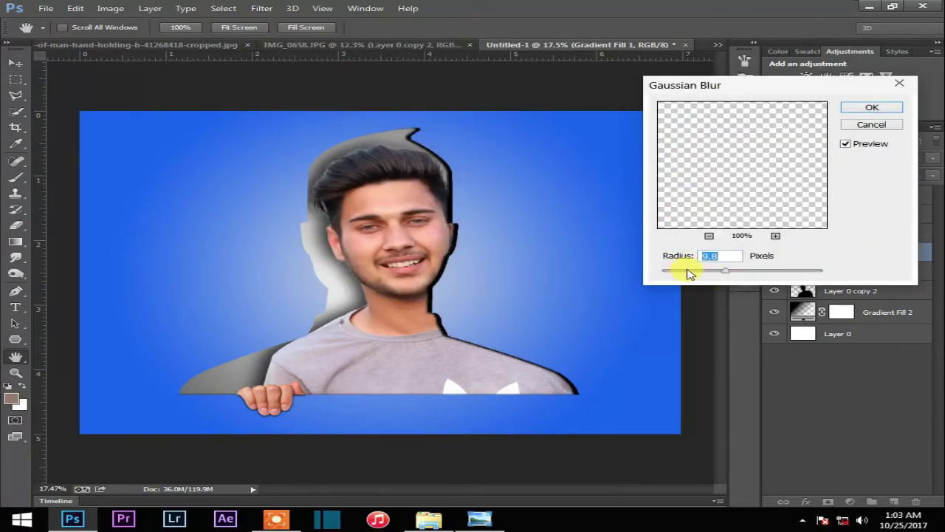
left_click_drag(724, 273, 749, 274)
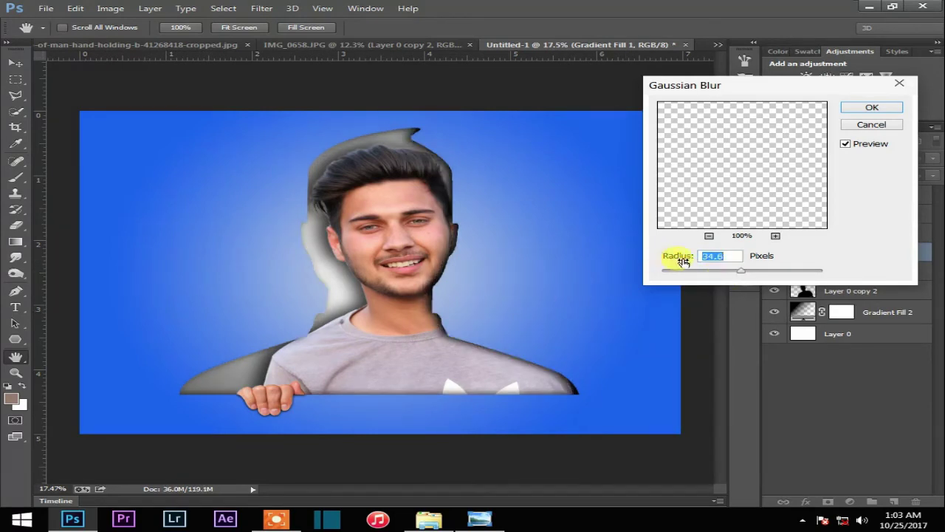
left_click(870, 106)
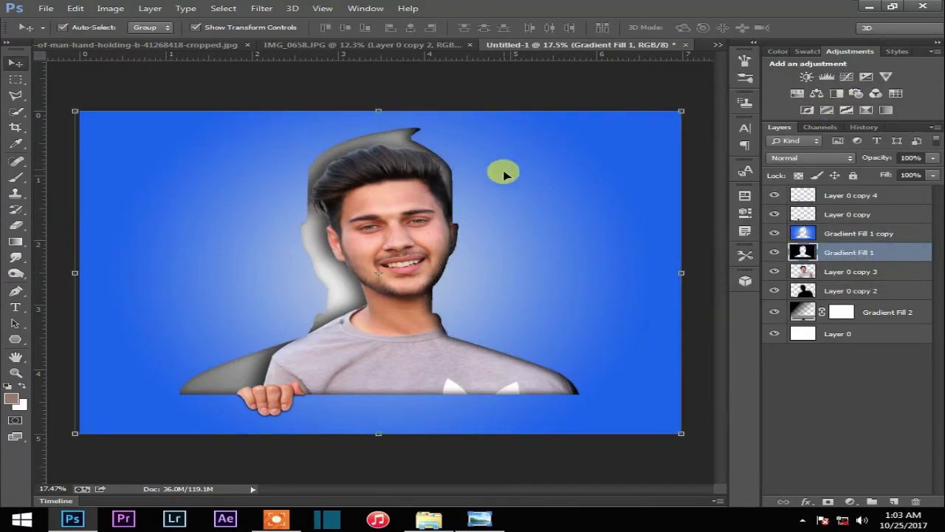
Lower the fill of the blurred black Gradient Fill 1 layer to 71%
left_click(931, 175)
mouse_move(900, 191)
left_mouse_down()
mouse_move(924, 191)
mouse_move(905, 188)
left_mouse_up()
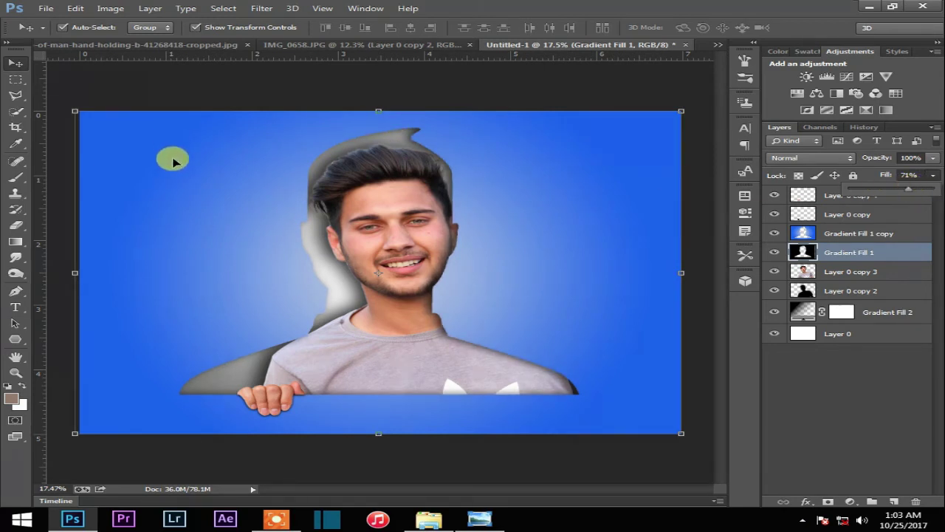
left_click(173, 159)
Nudge the hand and its shadow layer together slightly to the right along the silhouette's edge, and deselect them
left_click(846, 215)
left_click(833, 194, "shift")
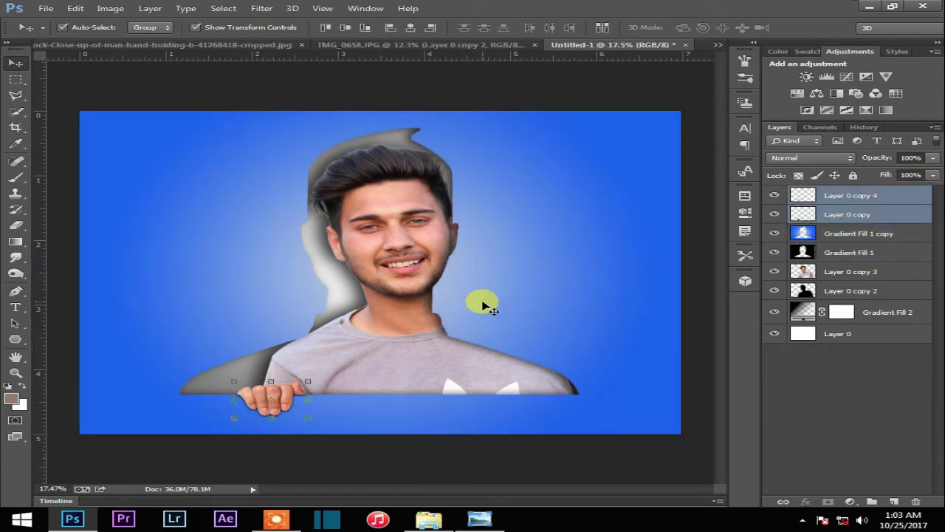
left_click(246, 275)
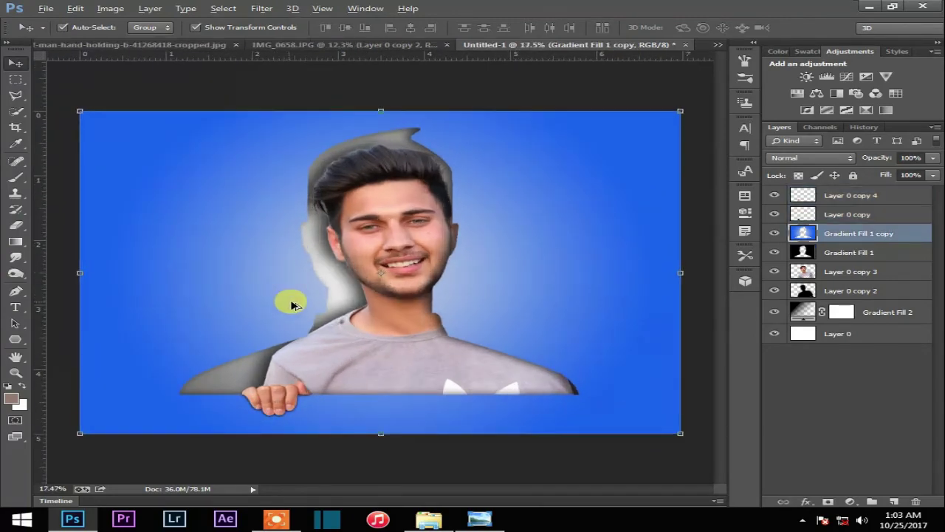
Pick the Spot Healing Brush for the man's Layer 0 copy 3 and examine the face up close for blemishes
scroll(351, 284, "up", 3)
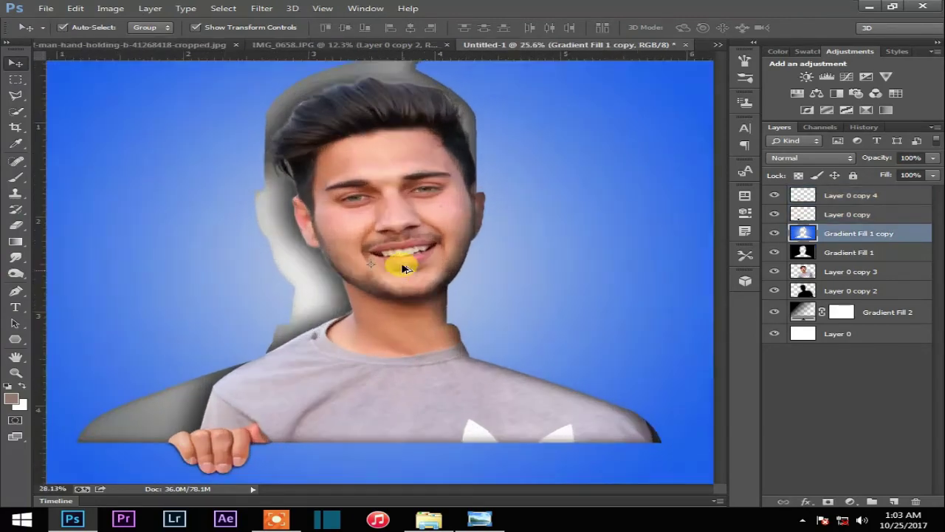
left_click(15, 159)
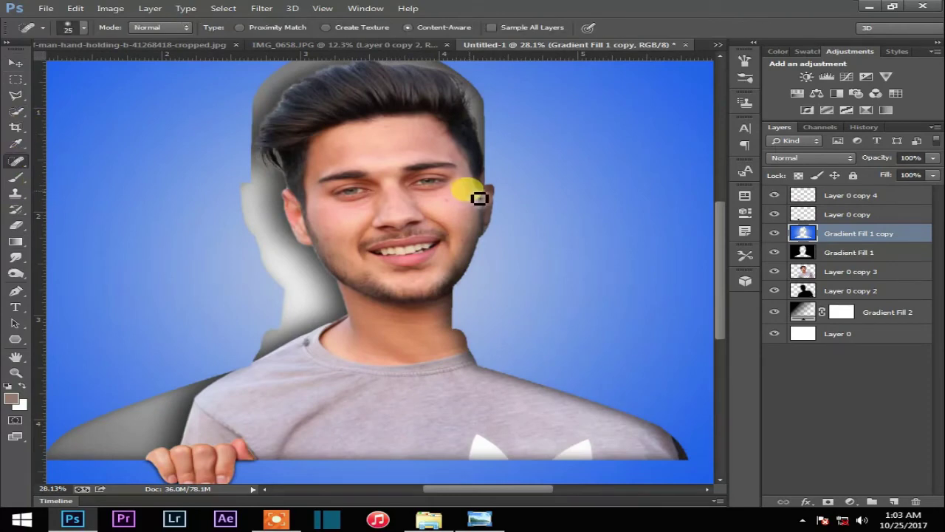
scroll(482, 232, "up", 3)
scroll(407, 146, "up", 2)
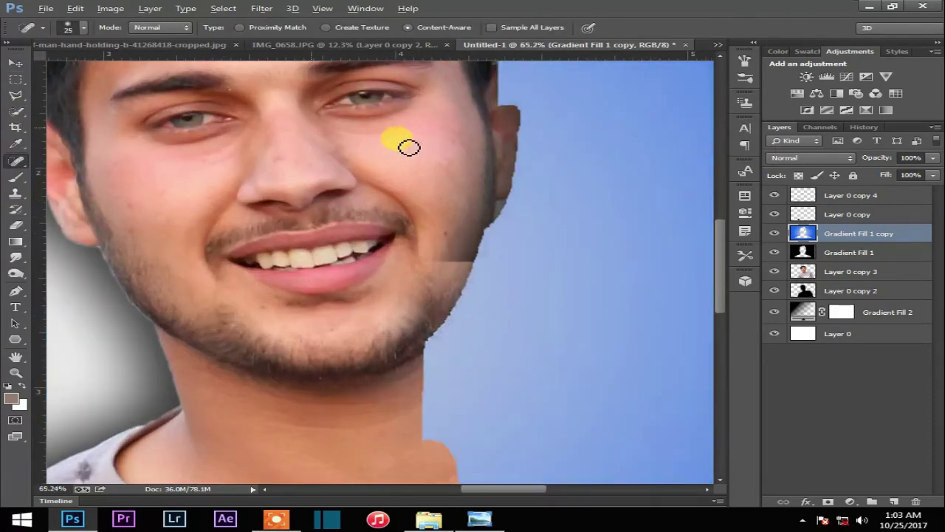
left_click(857, 272)
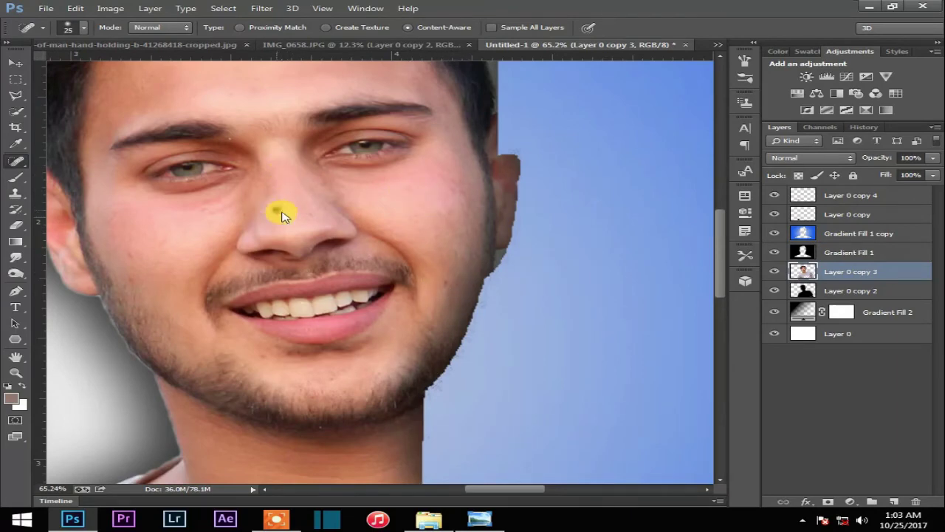
Stamp all visible layers into a new merged layer at the top of the layer stack
scroll(247, 333, "down", 8)
scroll(377, 246, "up", 2)
scroll(389, 243, "down", 1)
left_click(15, 63)
key("ctrl+shift+alt+e")
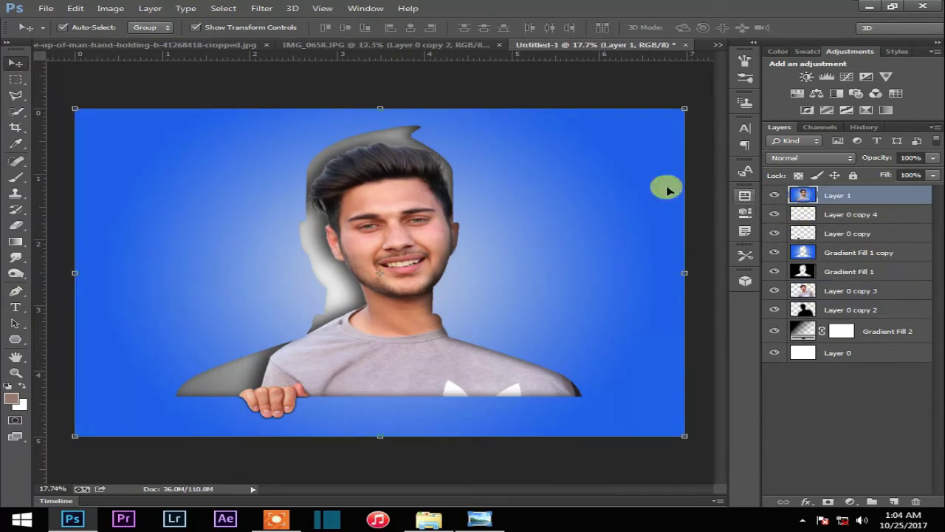
Open the merged layer in the Topaz DeNoise 6 filter and set the overall strength to 0.18 for the facial skin
left_click(262, 8)
mouse_move(333, 279)
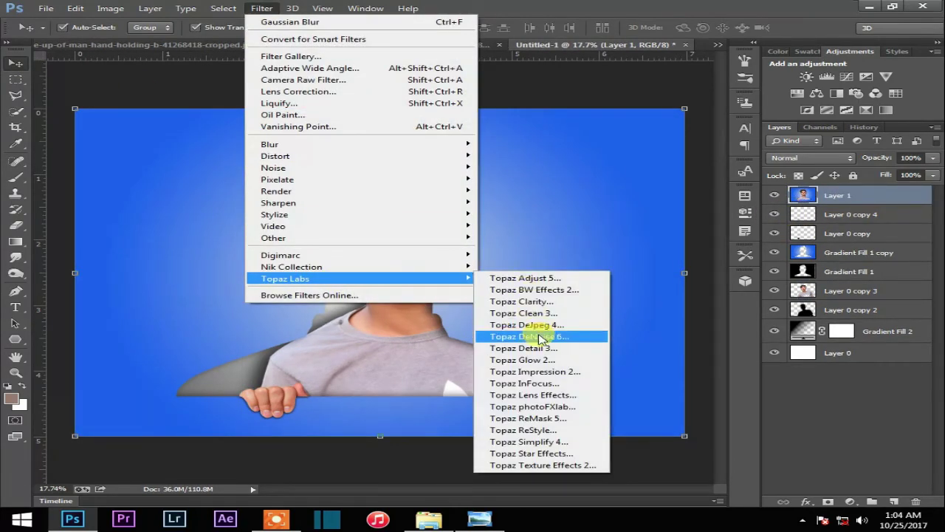
left_click(541, 336)
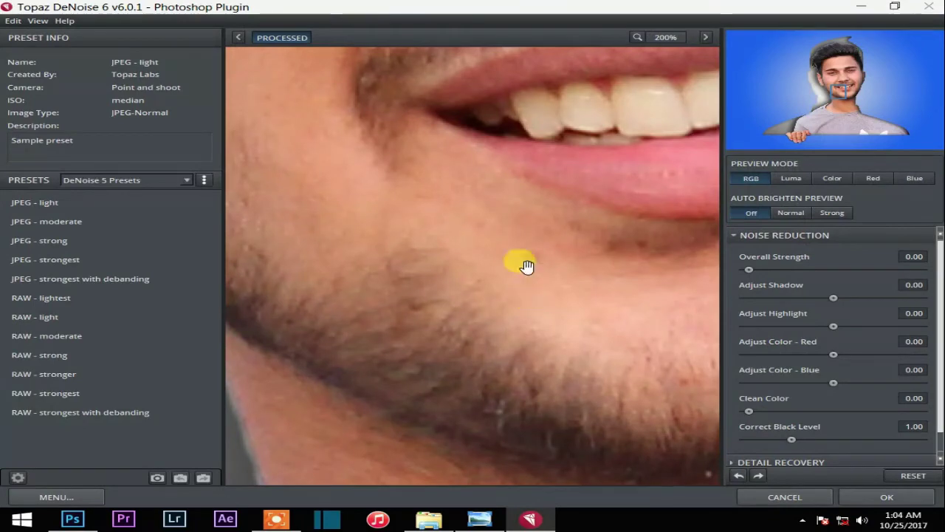
left_click_drag(524, 266, 465, 484)
left_click_drag(455, 331, 440, 484)
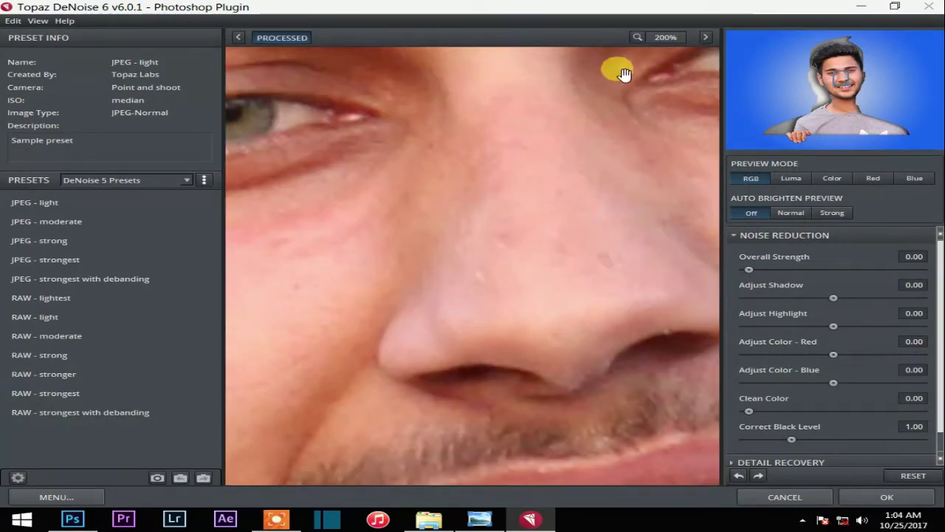
left_click_drag(749, 269, 777, 270)
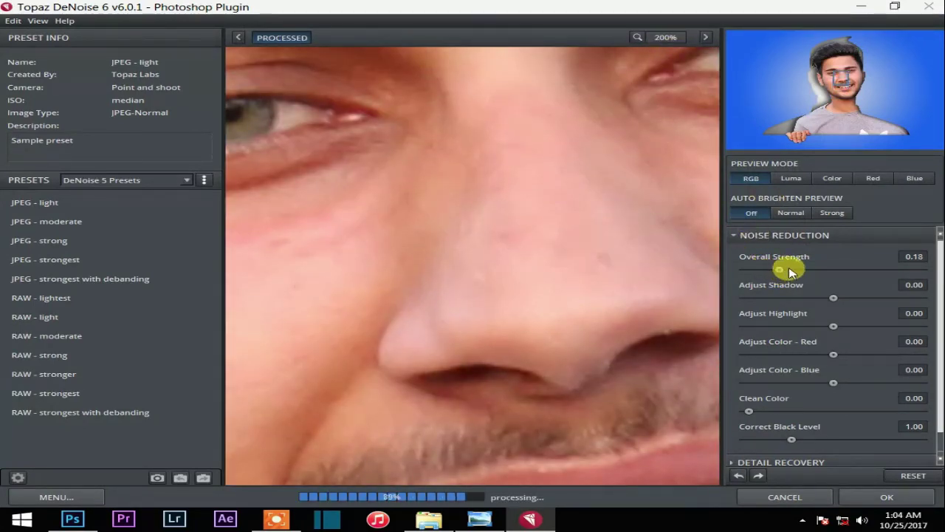
Try overall noise reduction strengths of 0.33, 0.25 and 0.06, comparing the effect on the face and the whole image
left_click(667, 35)
left_click(672, 95)
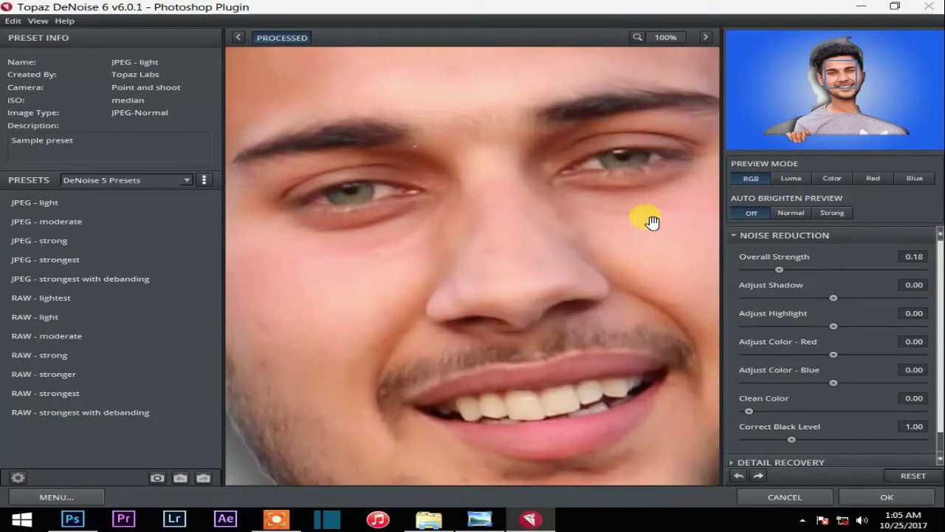
left_click(804, 270)
left_click(664, 37)
left_click(672, 119)
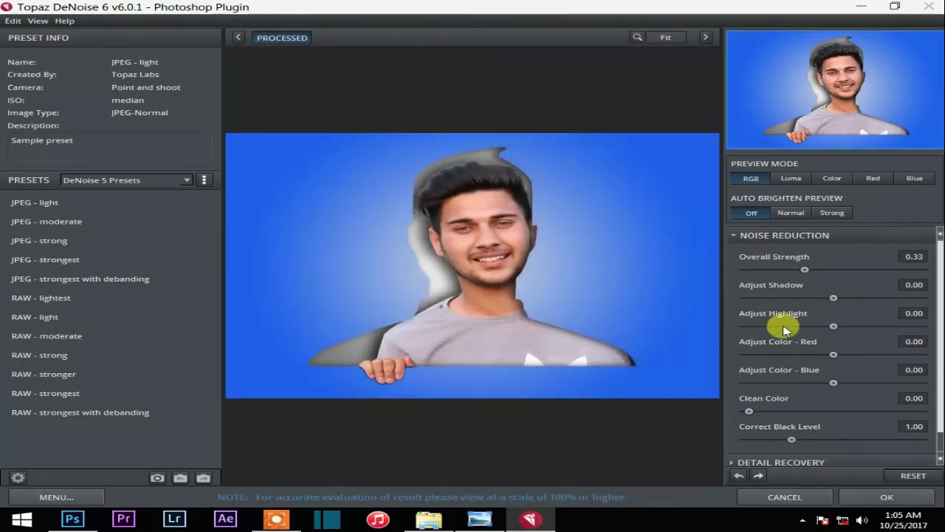
left_click_drag(759, 270, 804, 274)
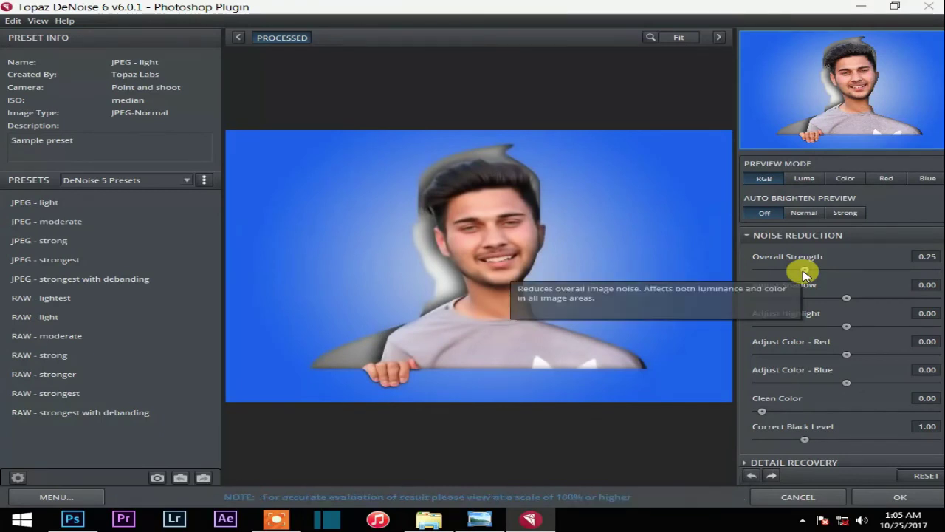
left_click(763, 271)
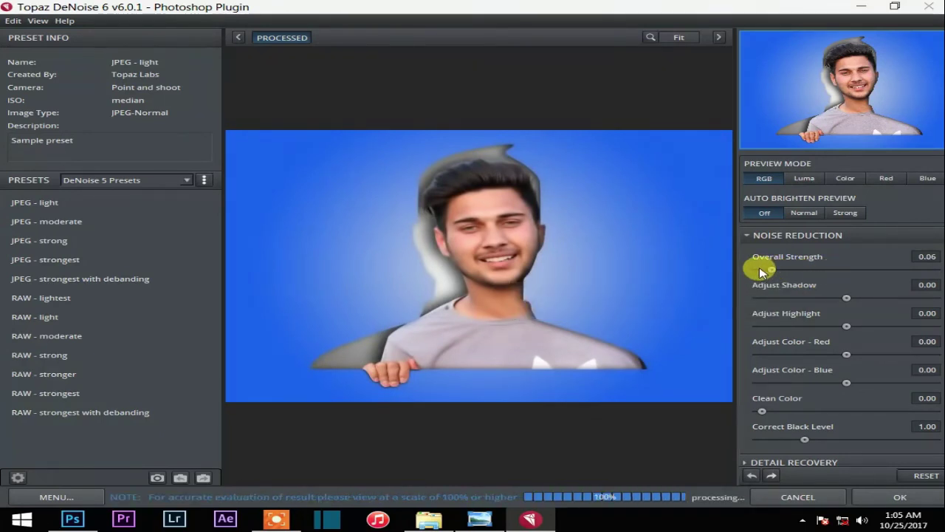
Set the overall noise reduction strength to 0.09, judging the skin around the eye and nose at 200%
left_click(673, 37)
left_click(642, 111)
left_click_drag(633, 110, 611, 360)
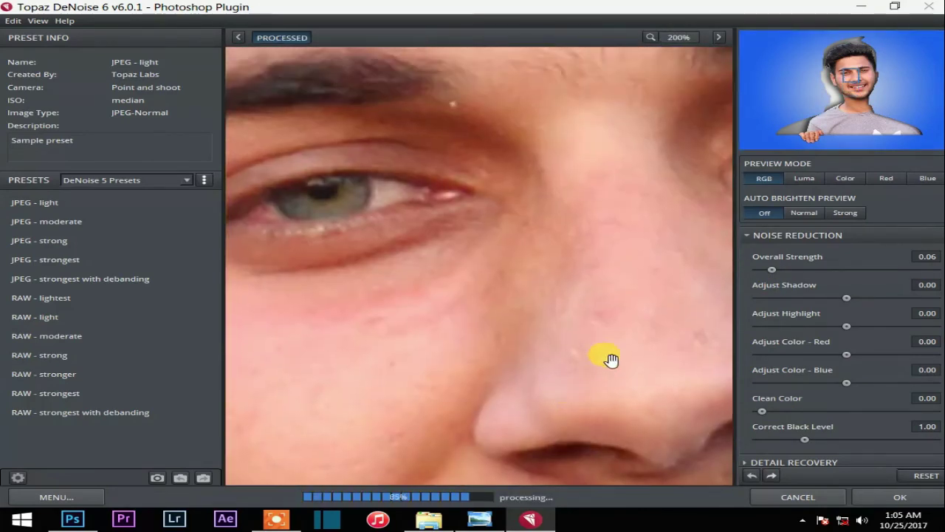
left_click(768, 270)
left_click(779, 269)
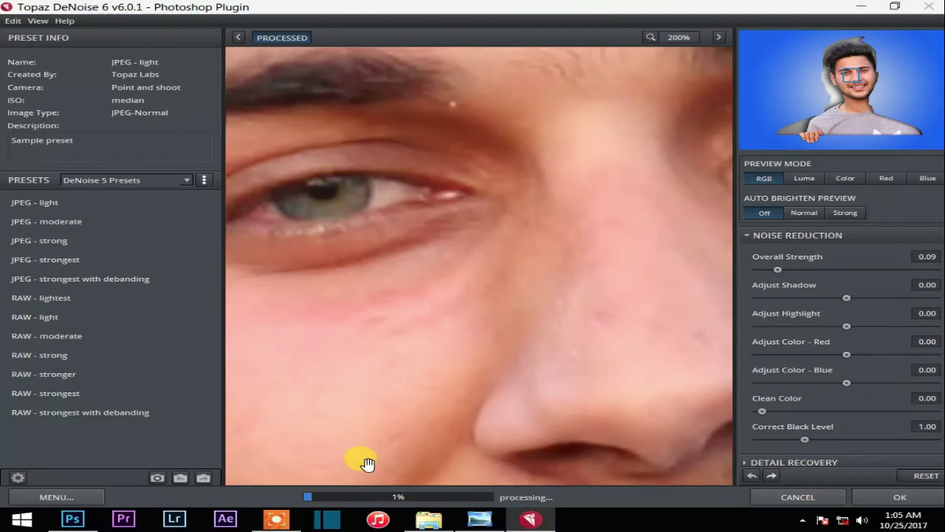